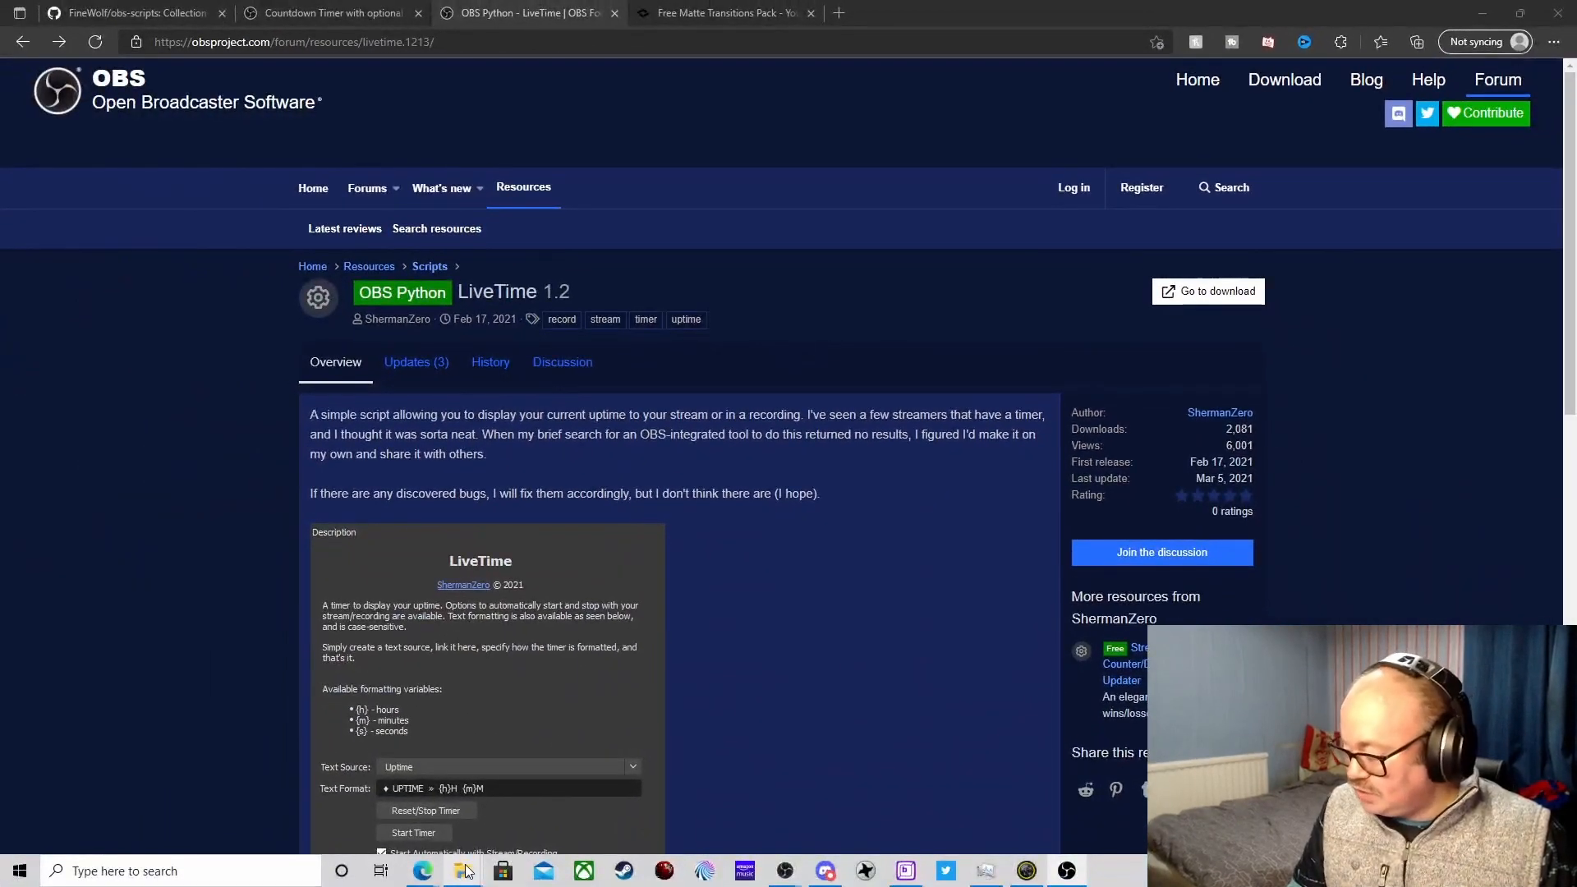
# Go to the LiveTime script's GitHub repository from its OBS resource page and show the repository's download options.
pyautogui.click(1188, 308)
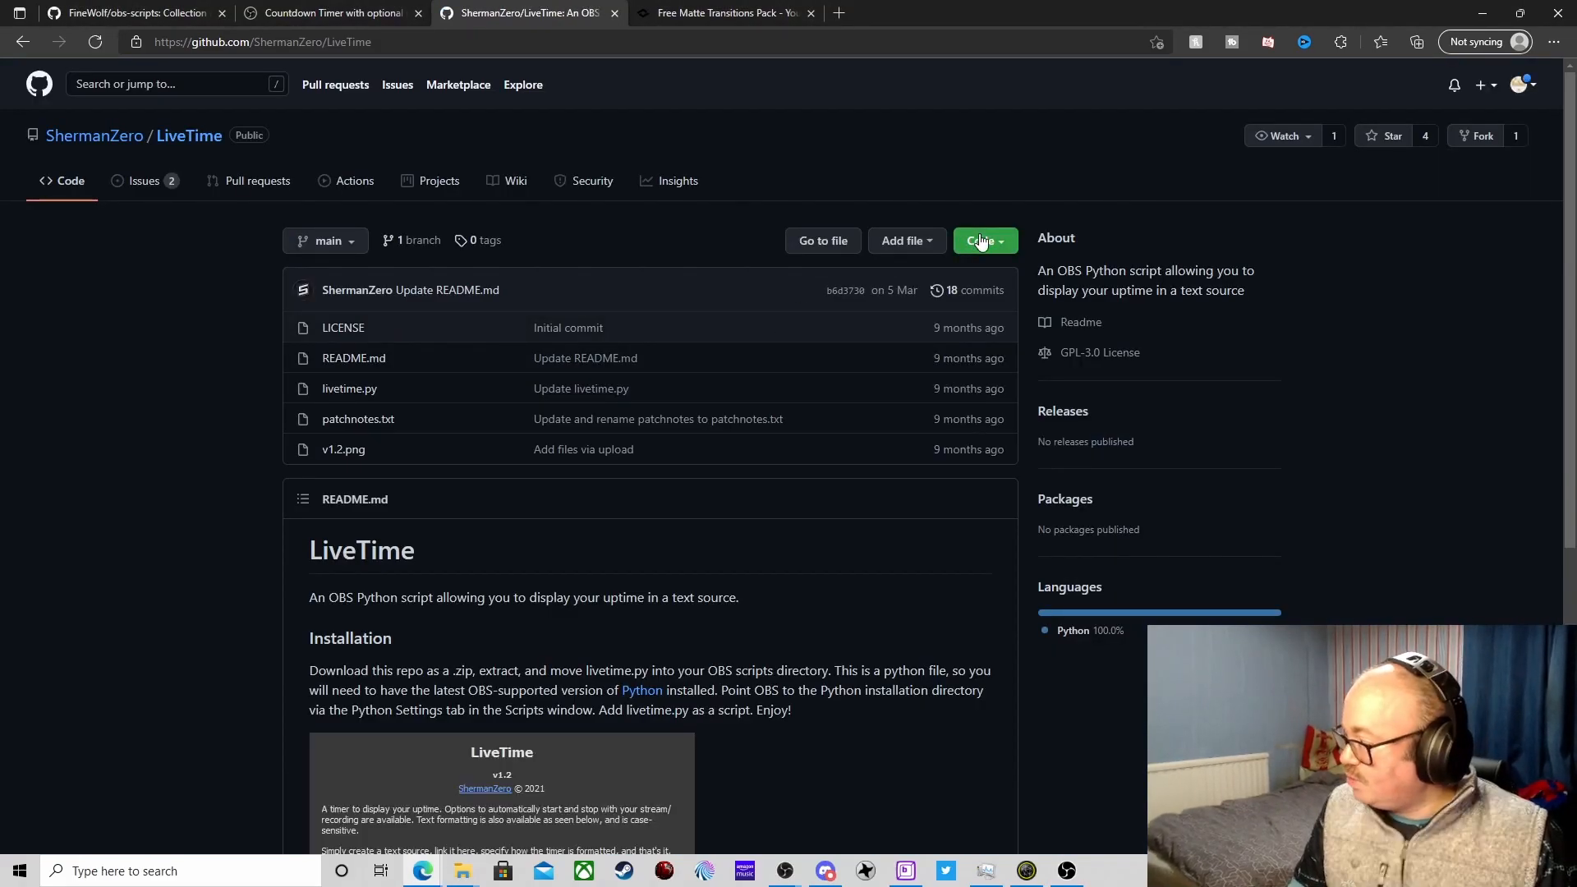
pyautogui.click(981, 239)
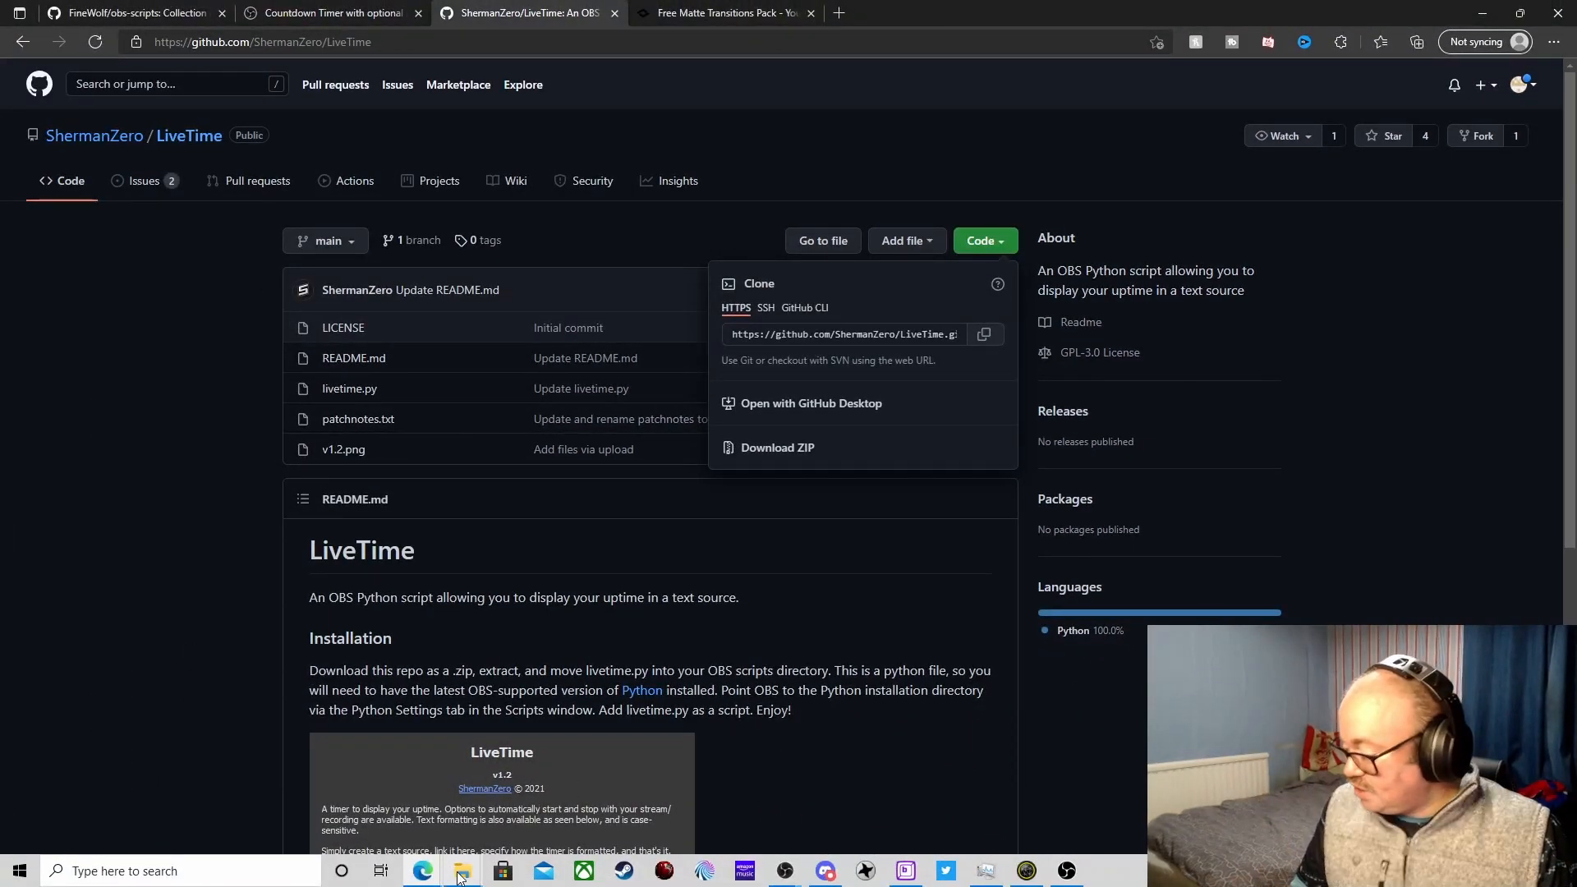
# Locate the OBS frontend-tools scripts folder and the extracted LiveTime-main folder in Downloads.
pyautogui.moveTo(463, 871)
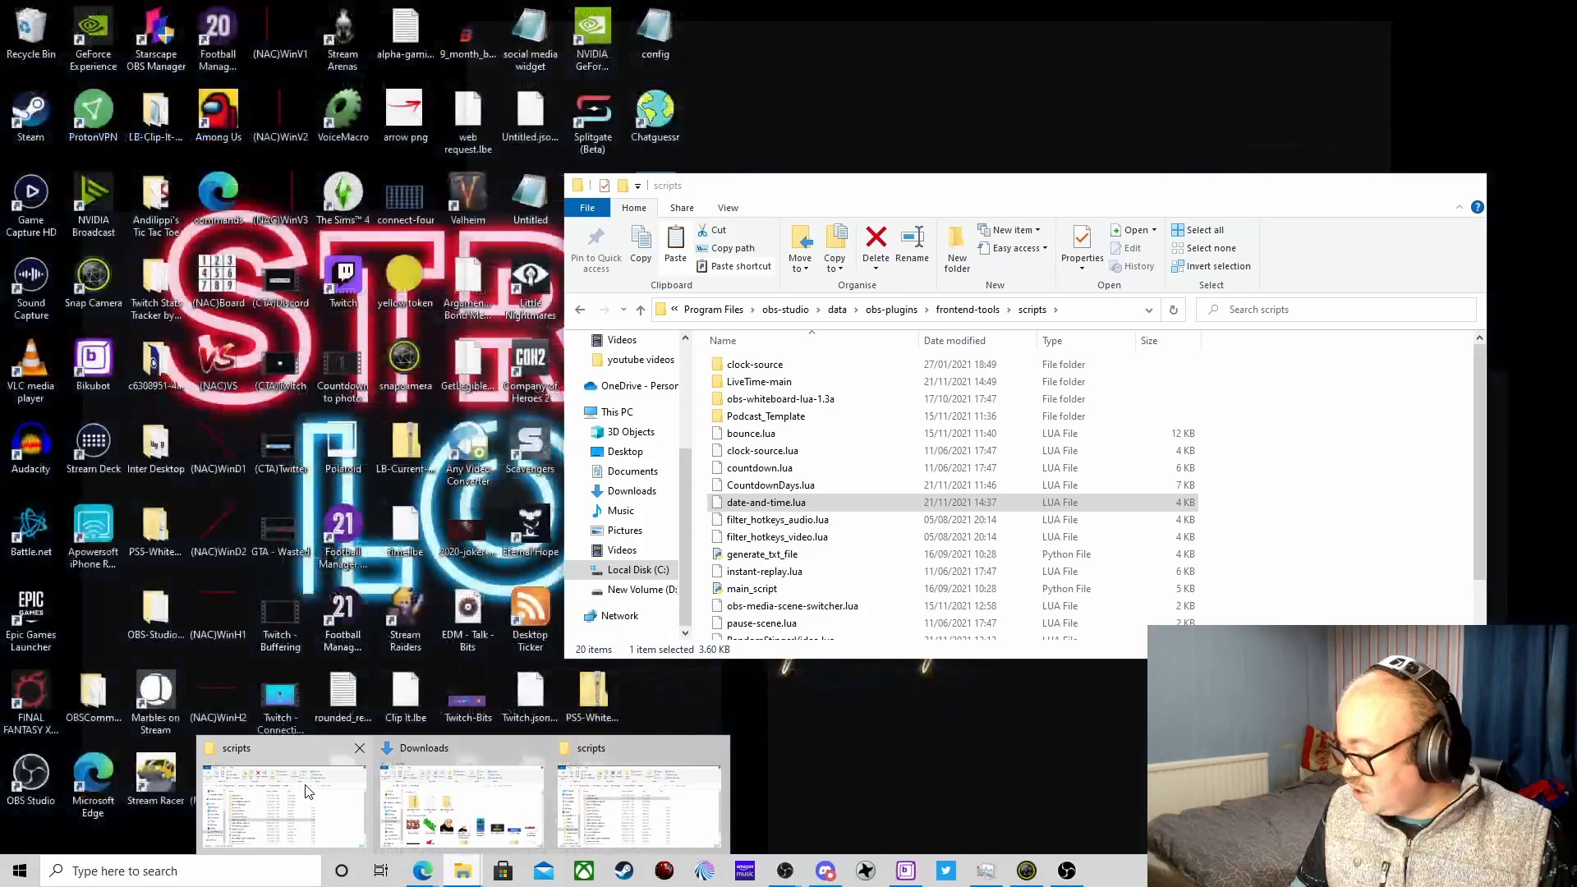
pyautogui.click(345, 793)
pyautogui.moveTo(463, 871)
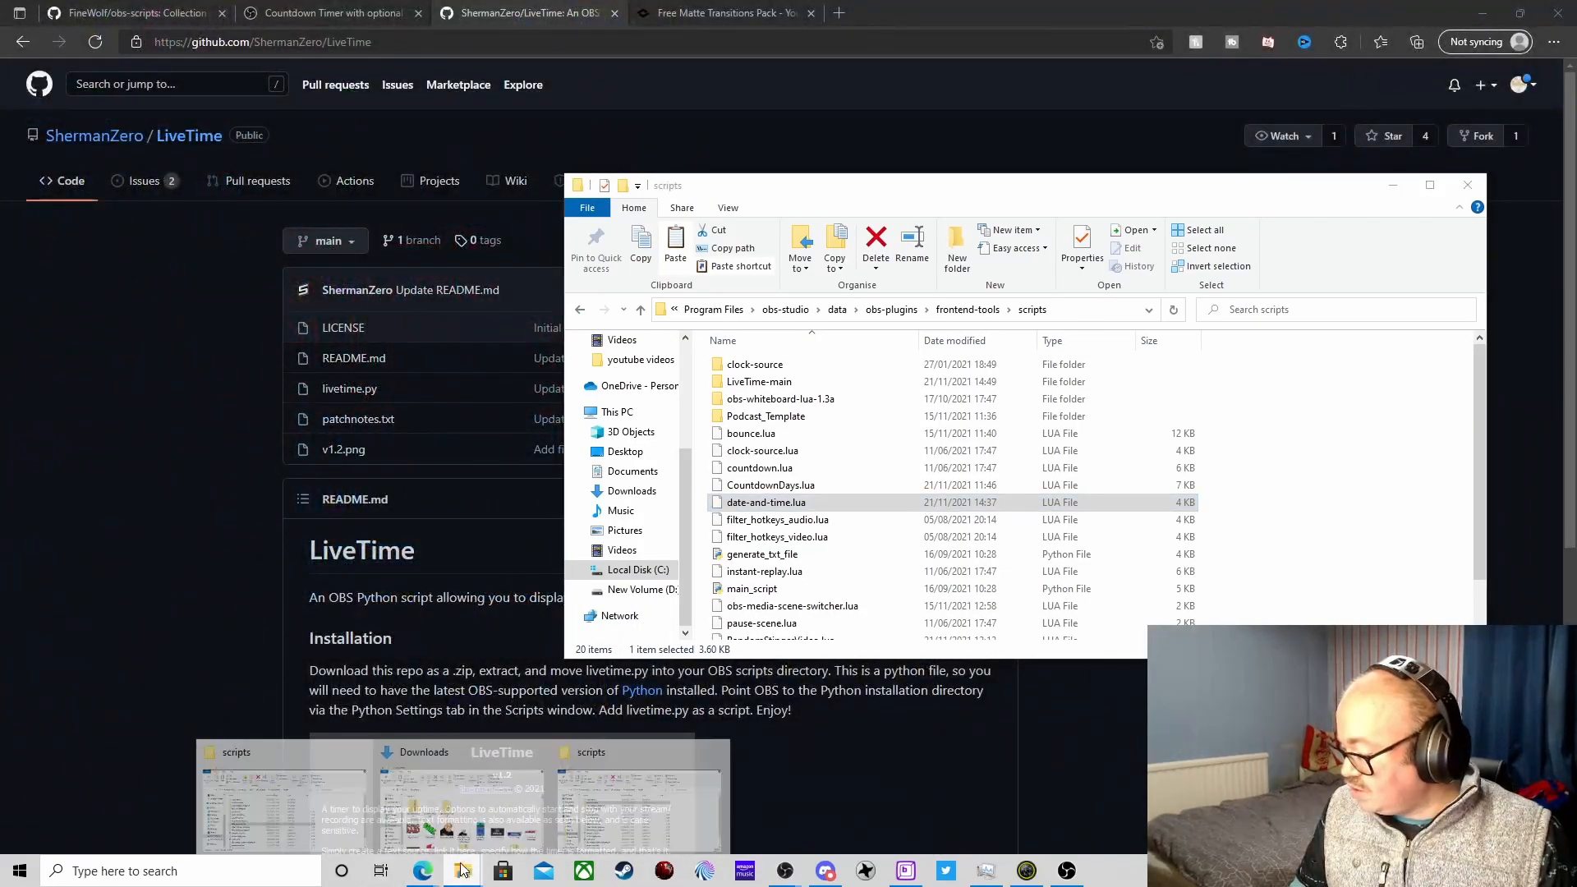
pyautogui.click(473, 792)
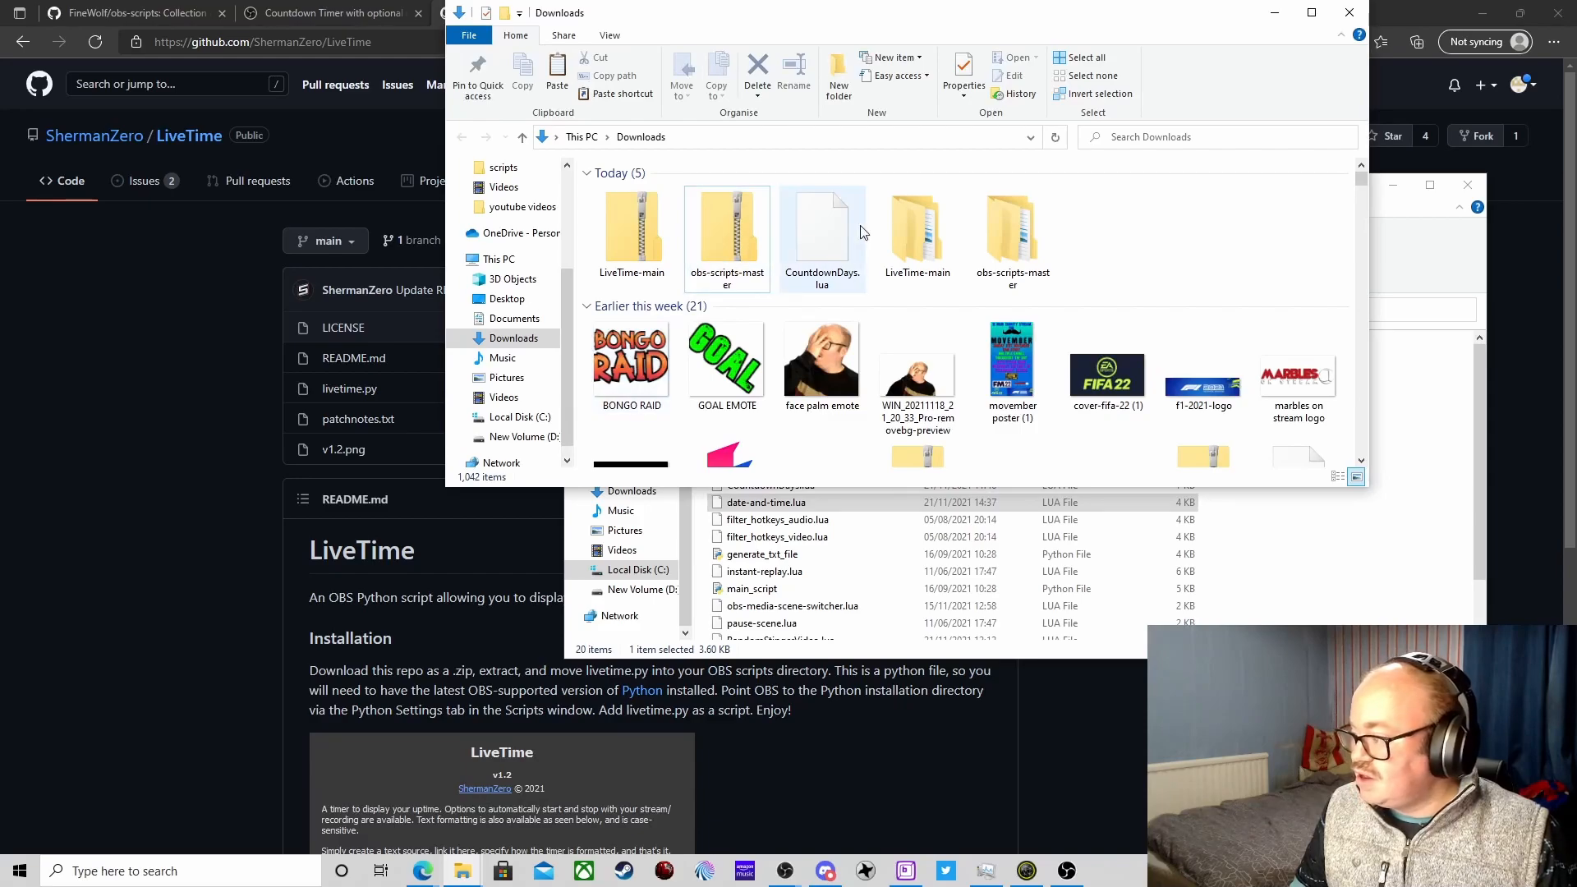
pyautogui.click(908, 233)
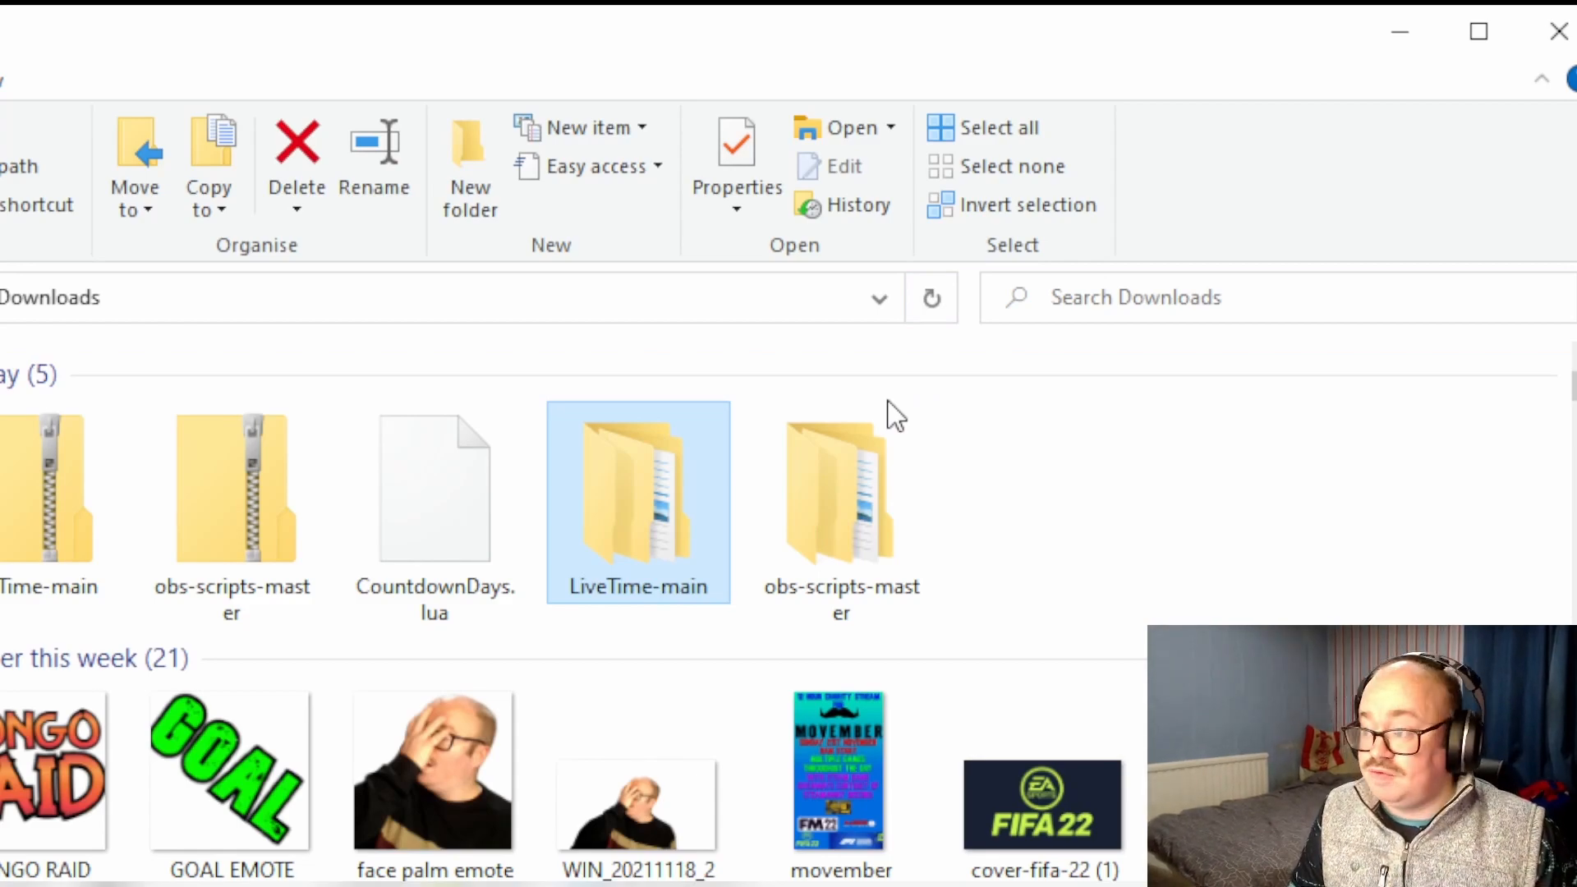
pyautogui.click(1410, 40)
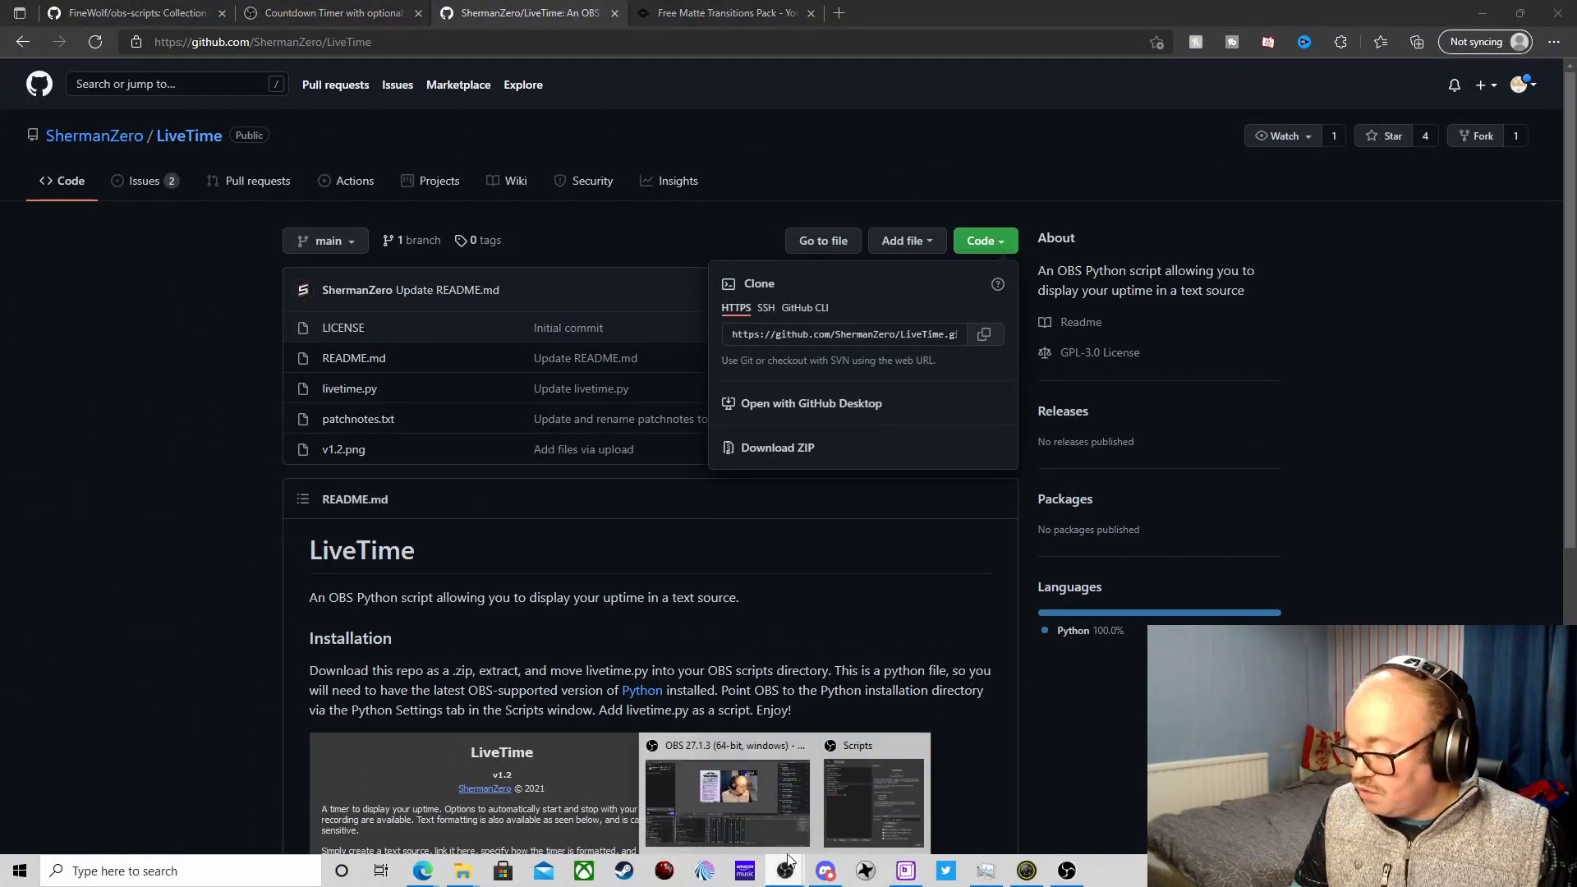
# Switch to OBS, select the uptime text source and bring up the Scripts window.
pyautogui.click(782, 810)
pyautogui.click(367, 580)
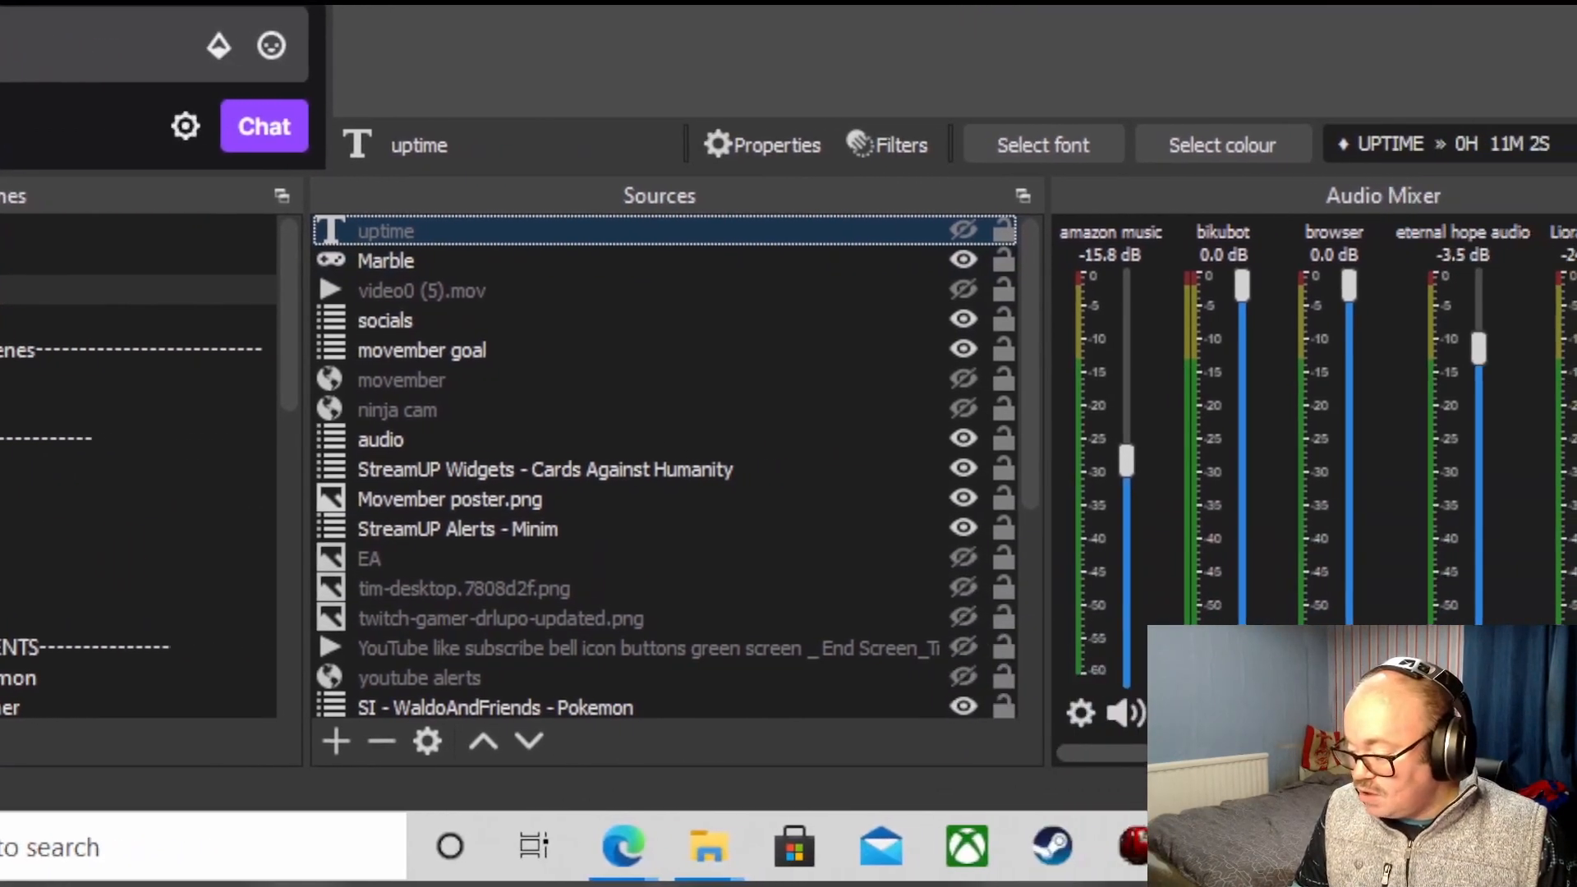
pyautogui.moveTo(1462, 847)
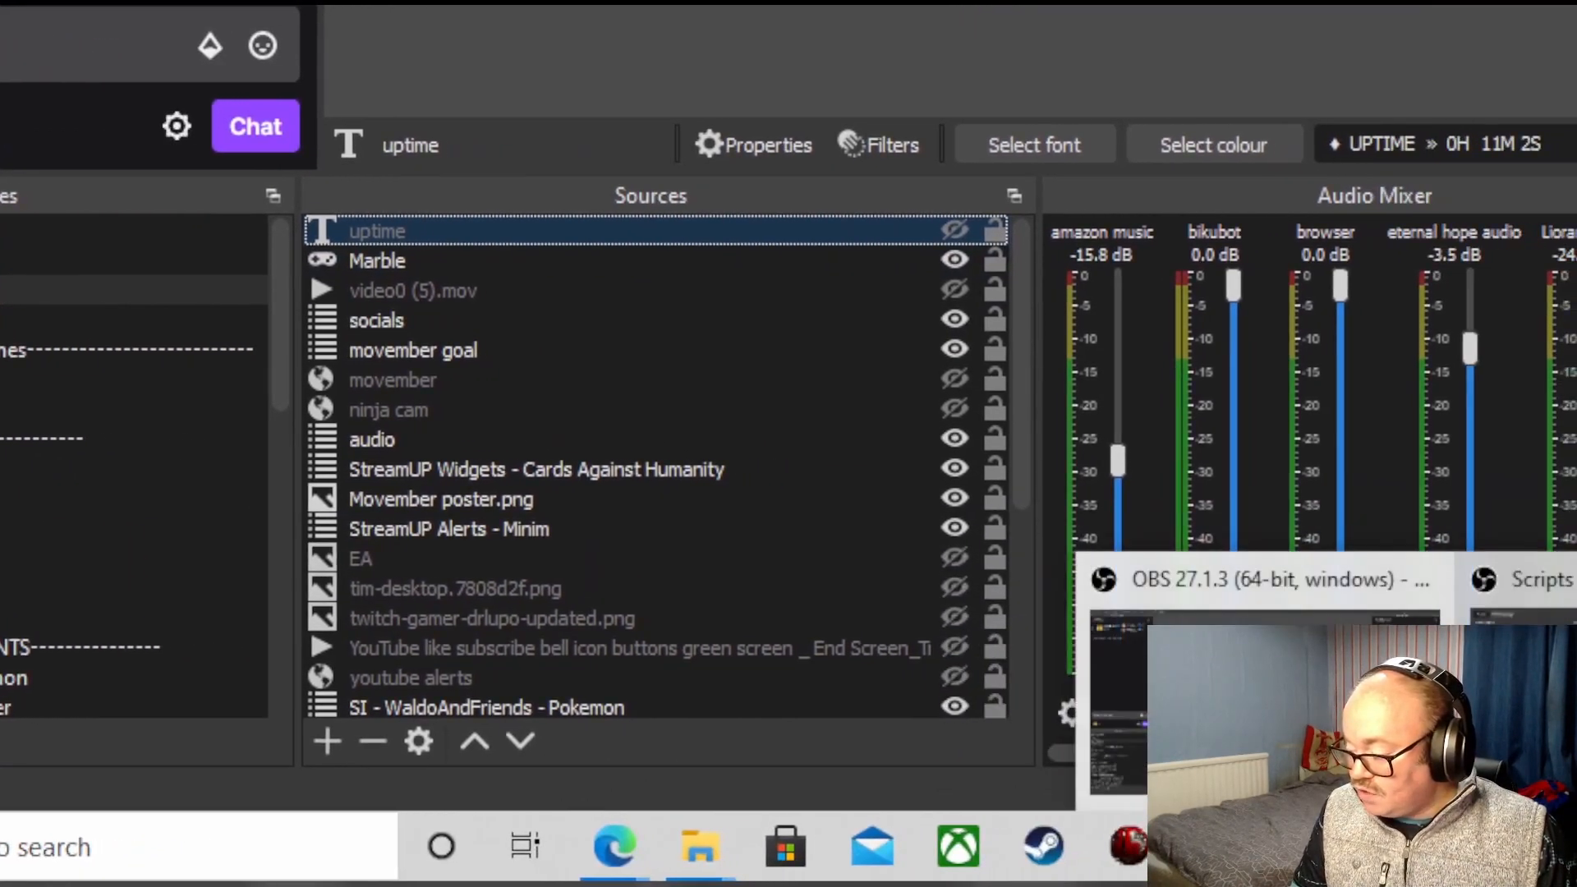
pyautogui.click(1557, 674)
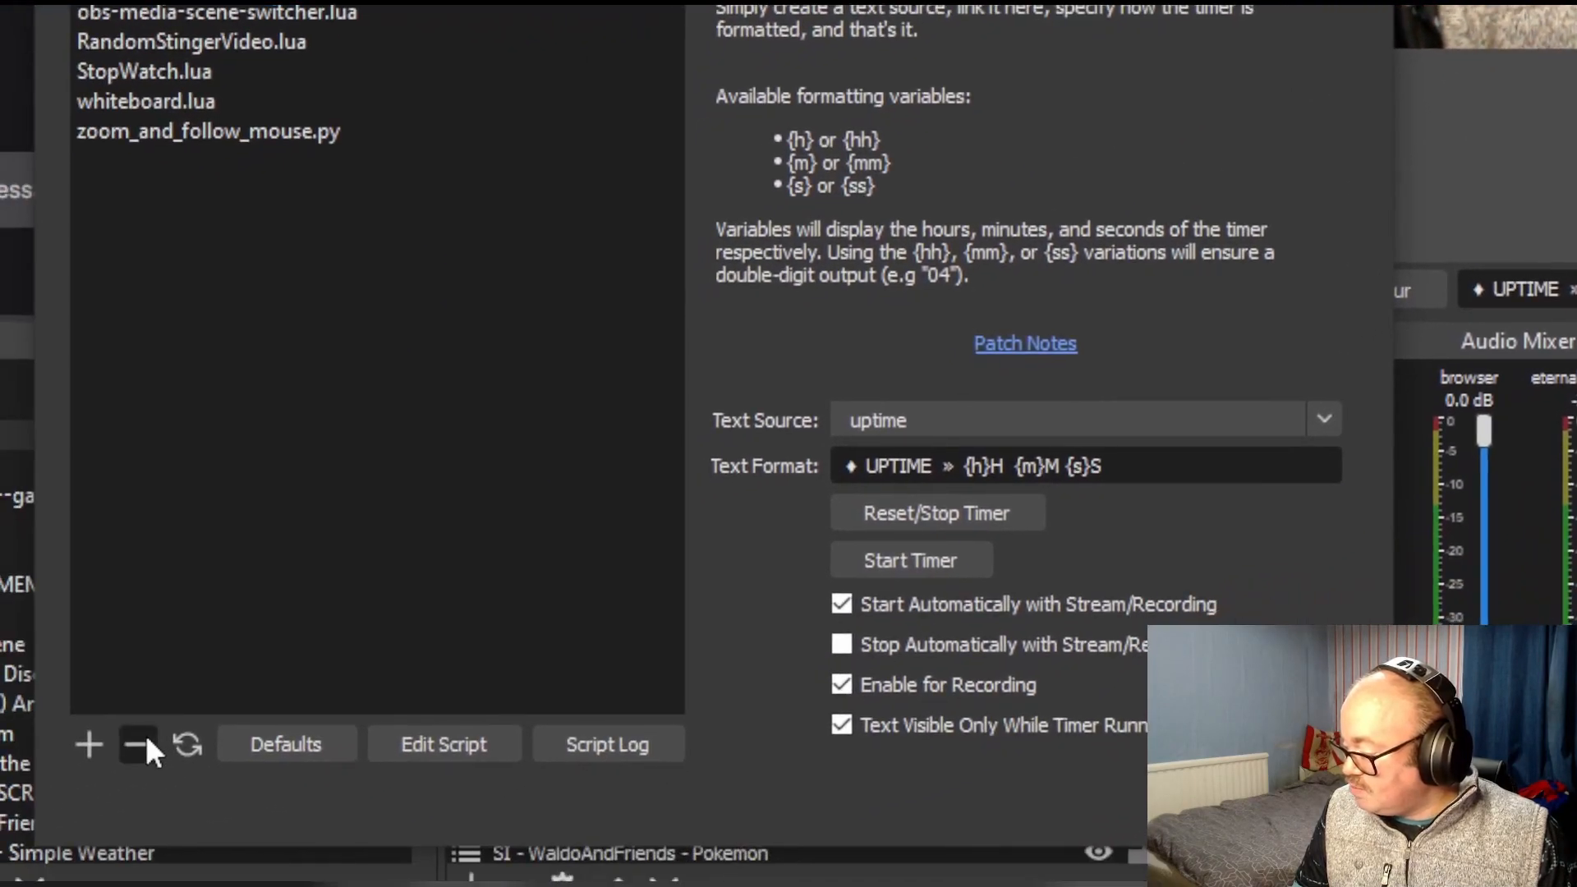
# Remove the loaded livetime.py script and add it again from the LiveTime-main folder inside the OBS scripts folder.
pyautogui.click(53, 785)
pyautogui.click(149, 727)
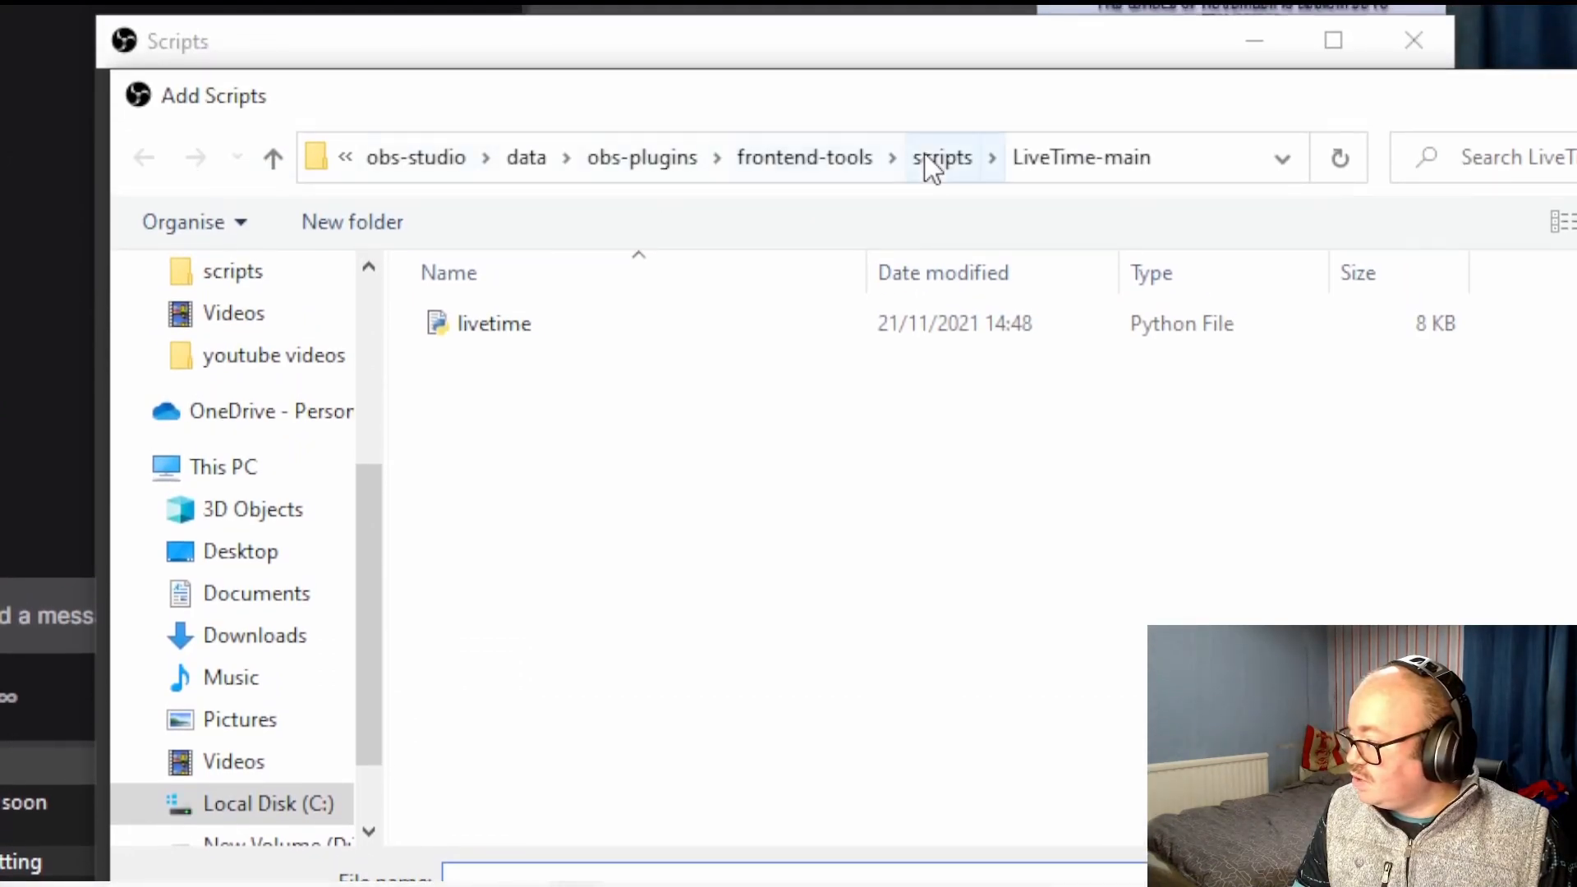
pyautogui.click(945, 161)
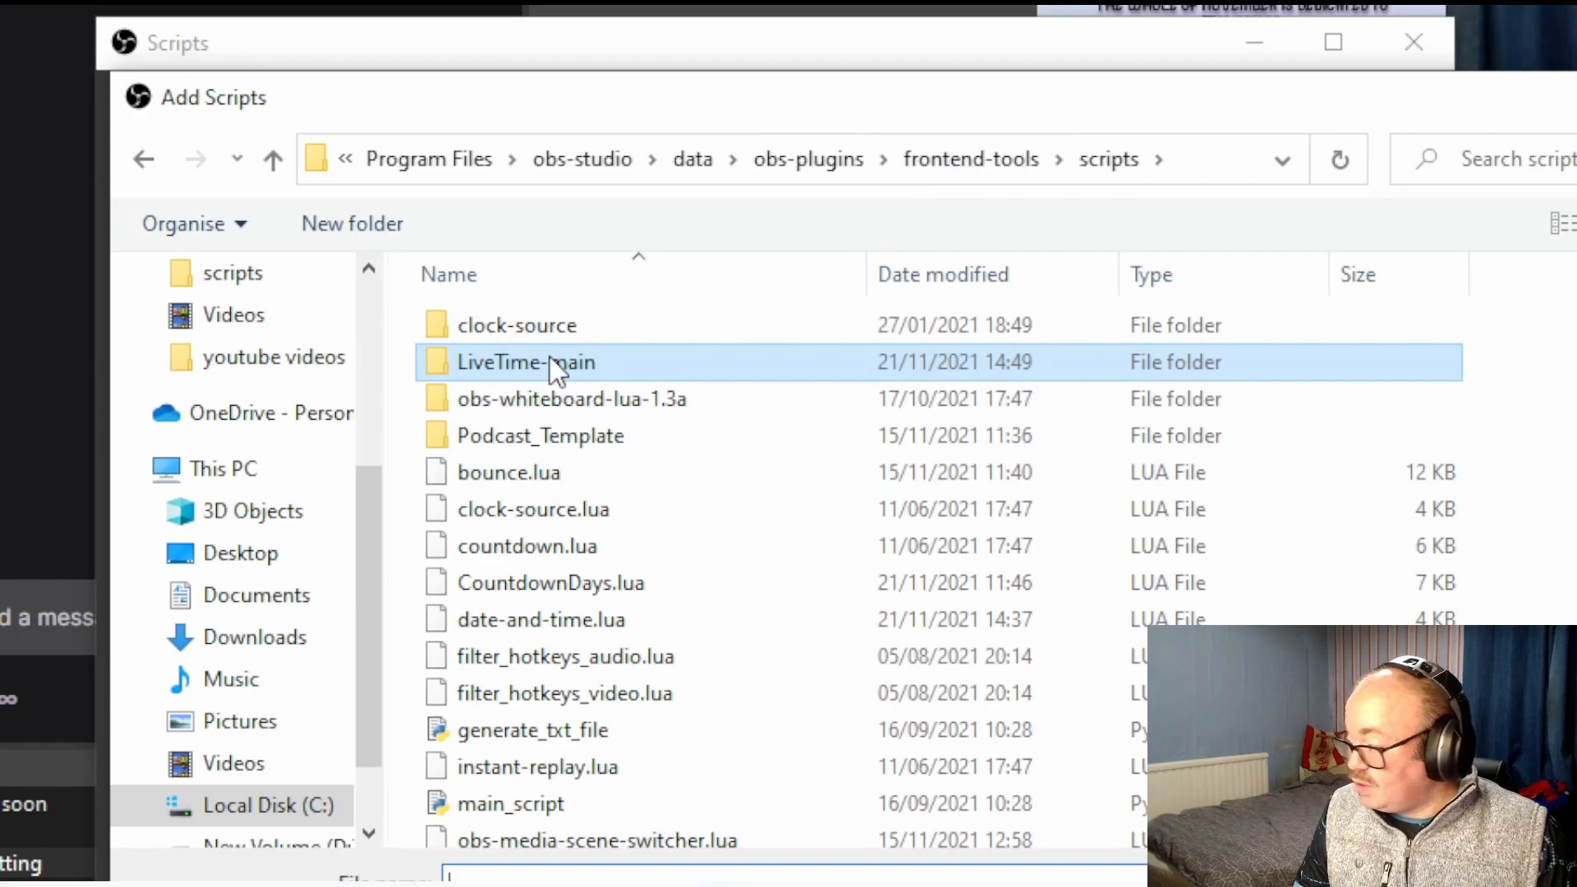
pyautogui.doubleClick(551, 361)
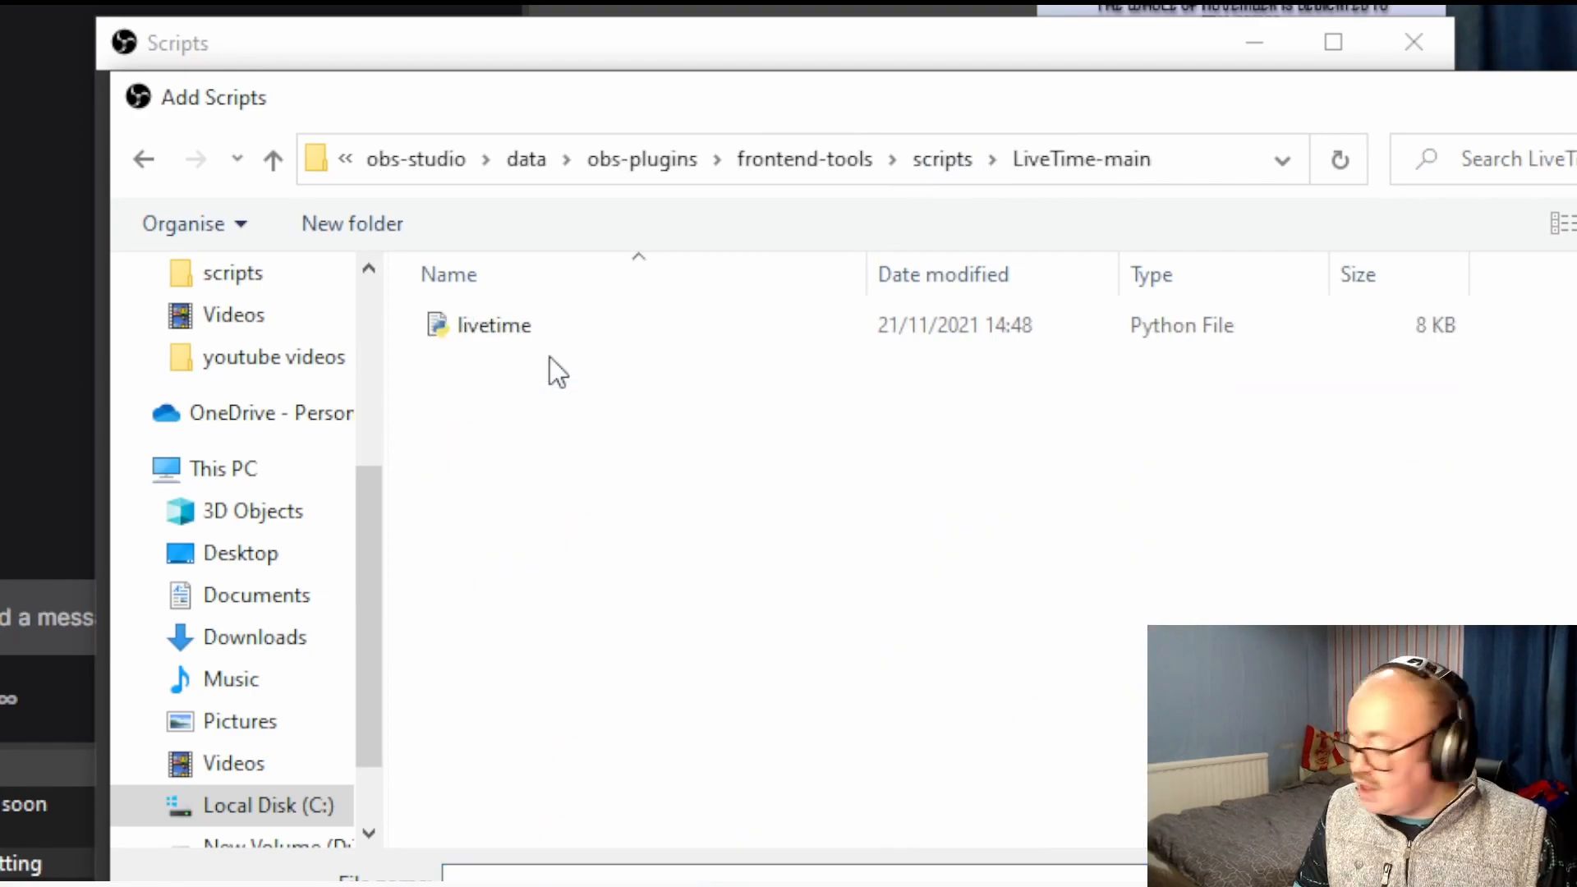
pyautogui.doubleClick(524, 324)
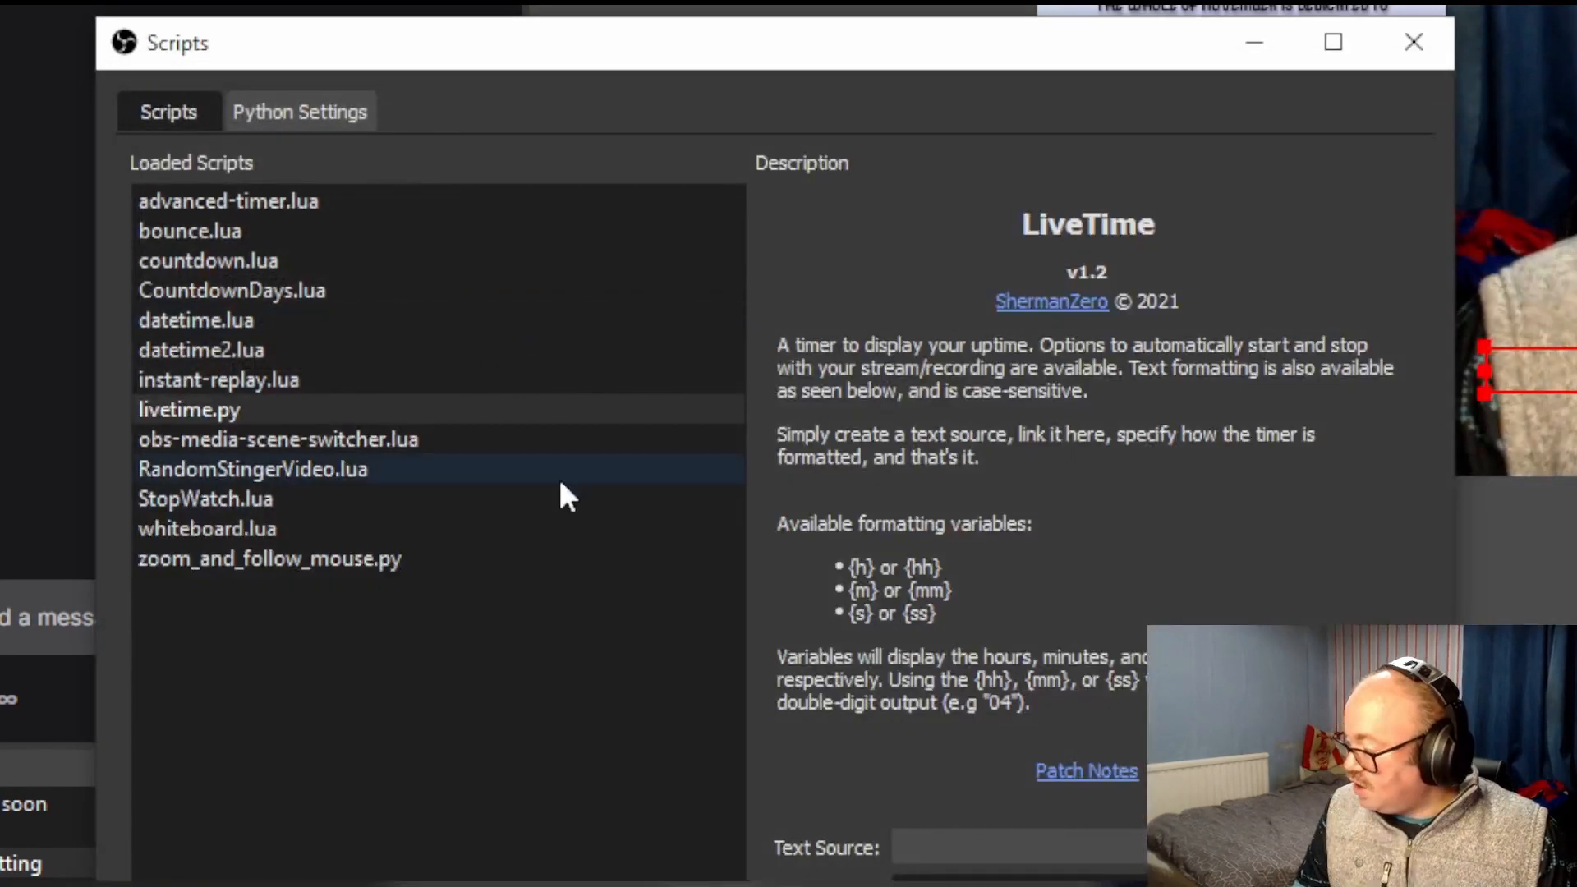
# Link livetime.py to the uptime text source and append {s}S to its text format after {h}H {m}M.
pyautogui.click(348, 411)
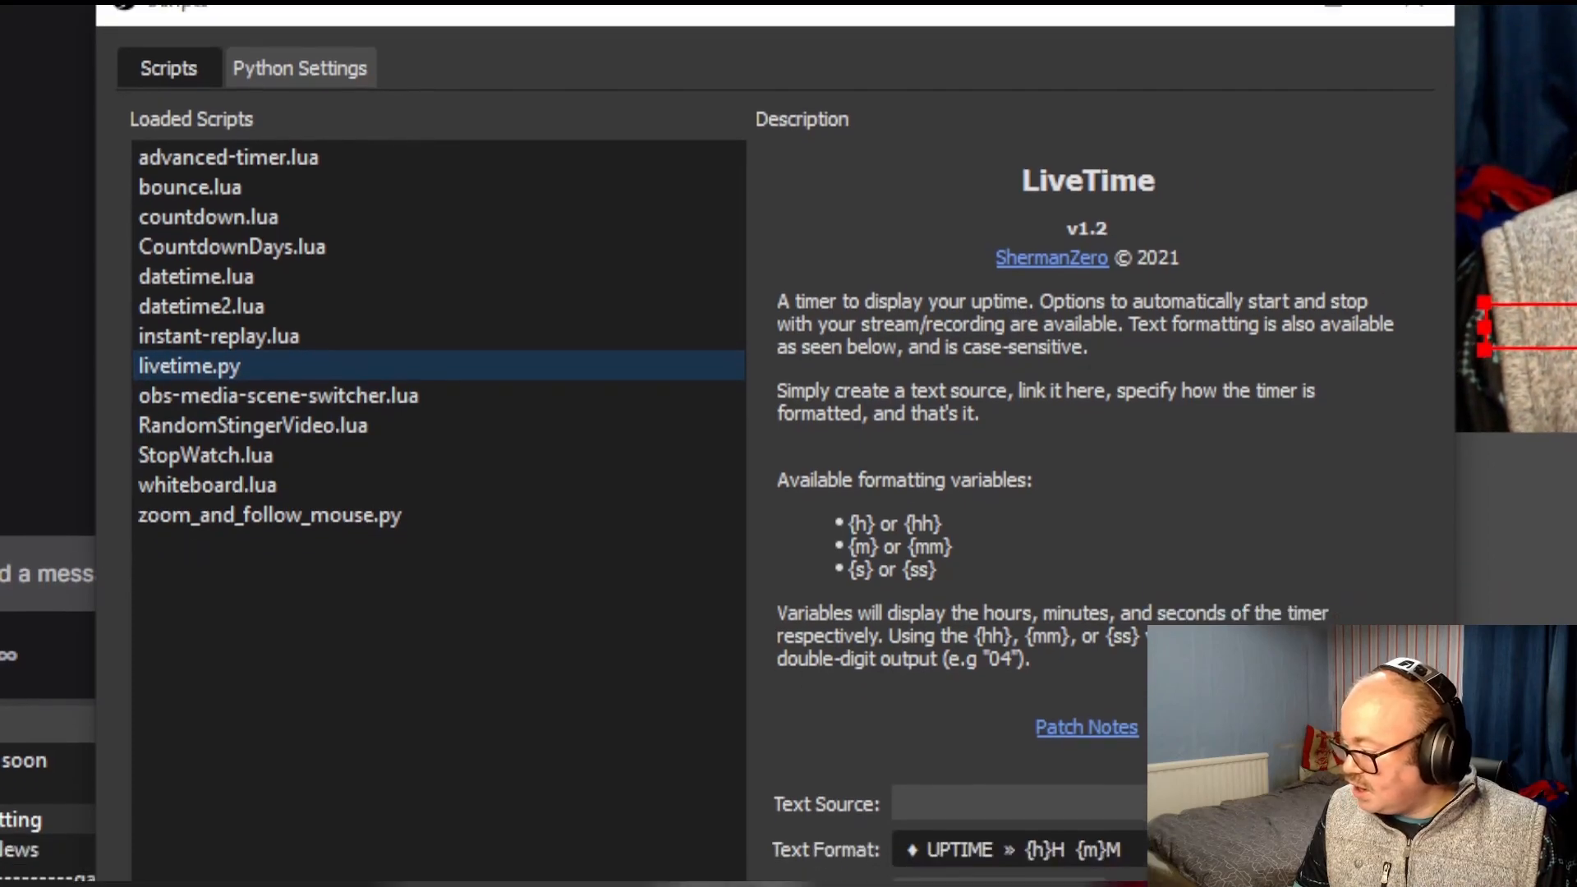
pyautogui.click(1027, 742)
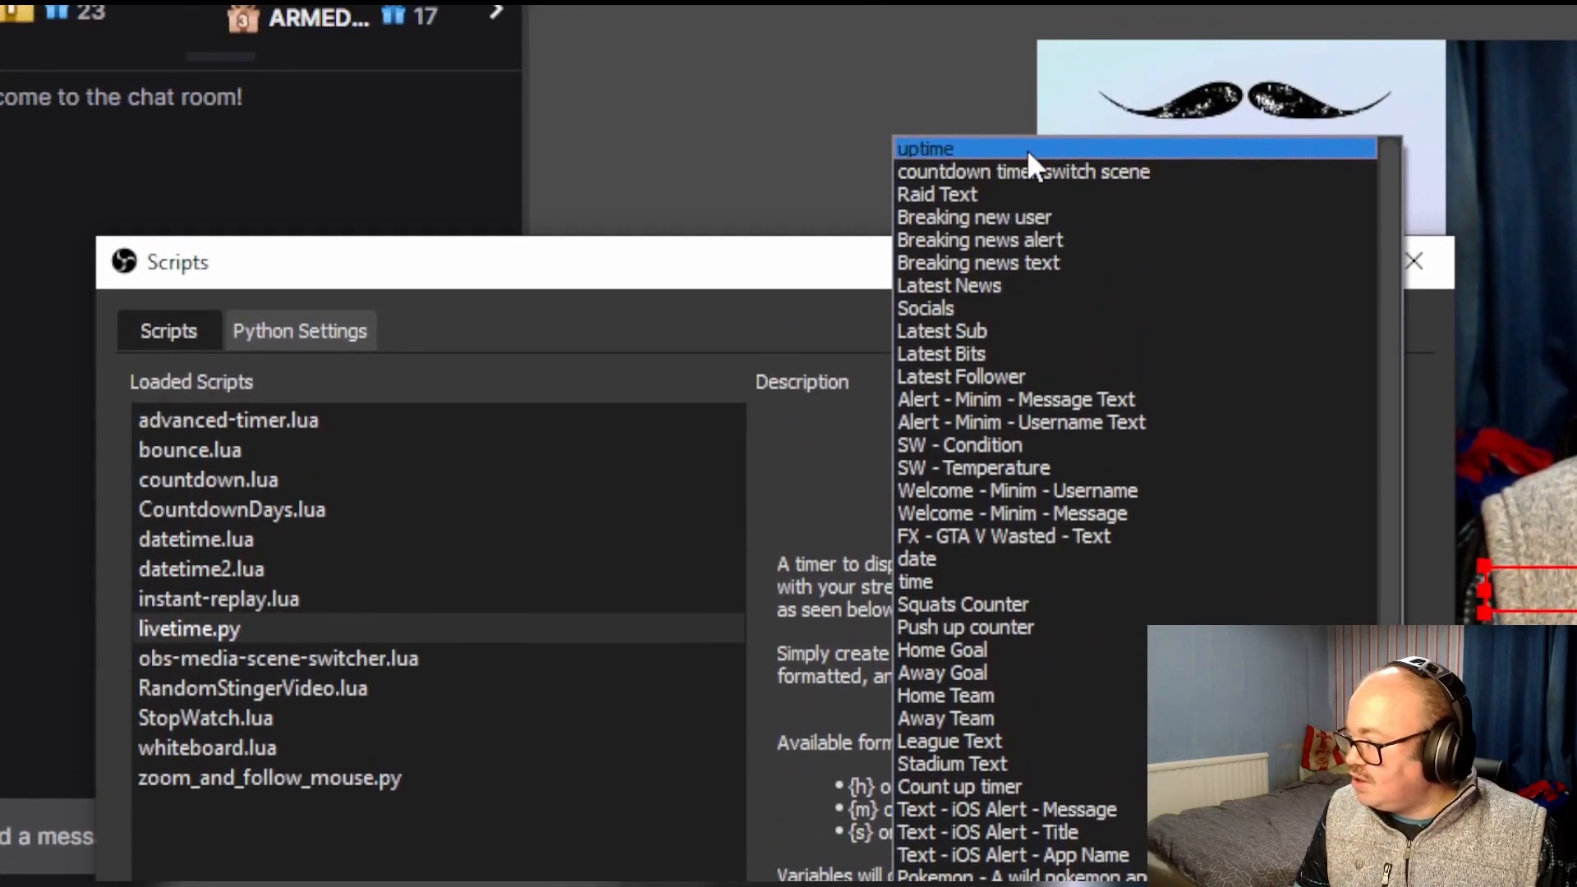
pyautogui.click(1027, 93)
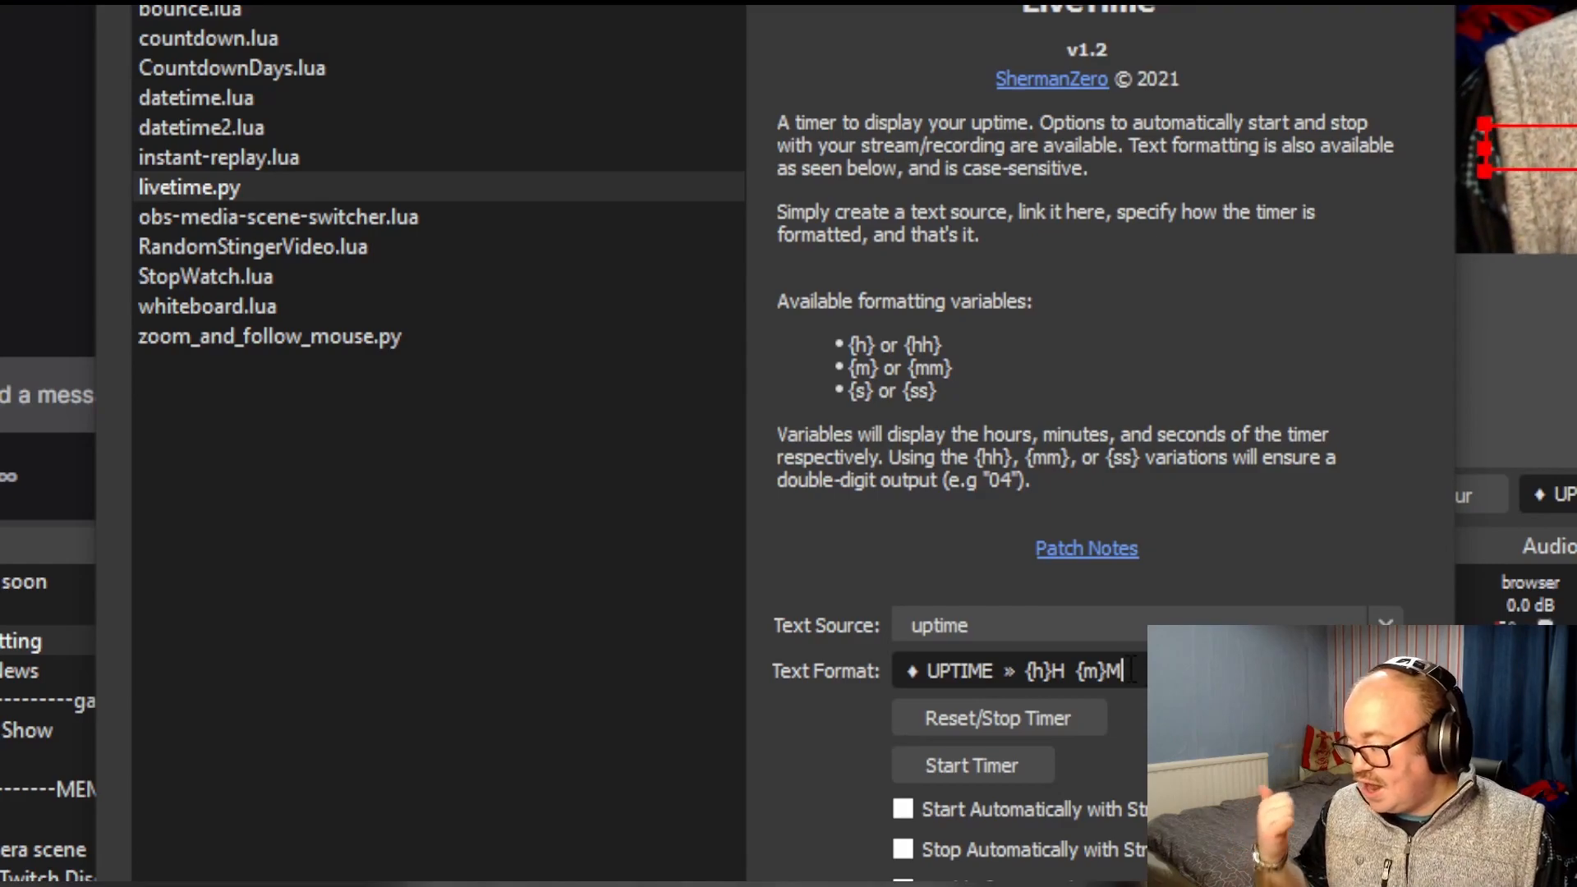
pyautogui.write(';;')
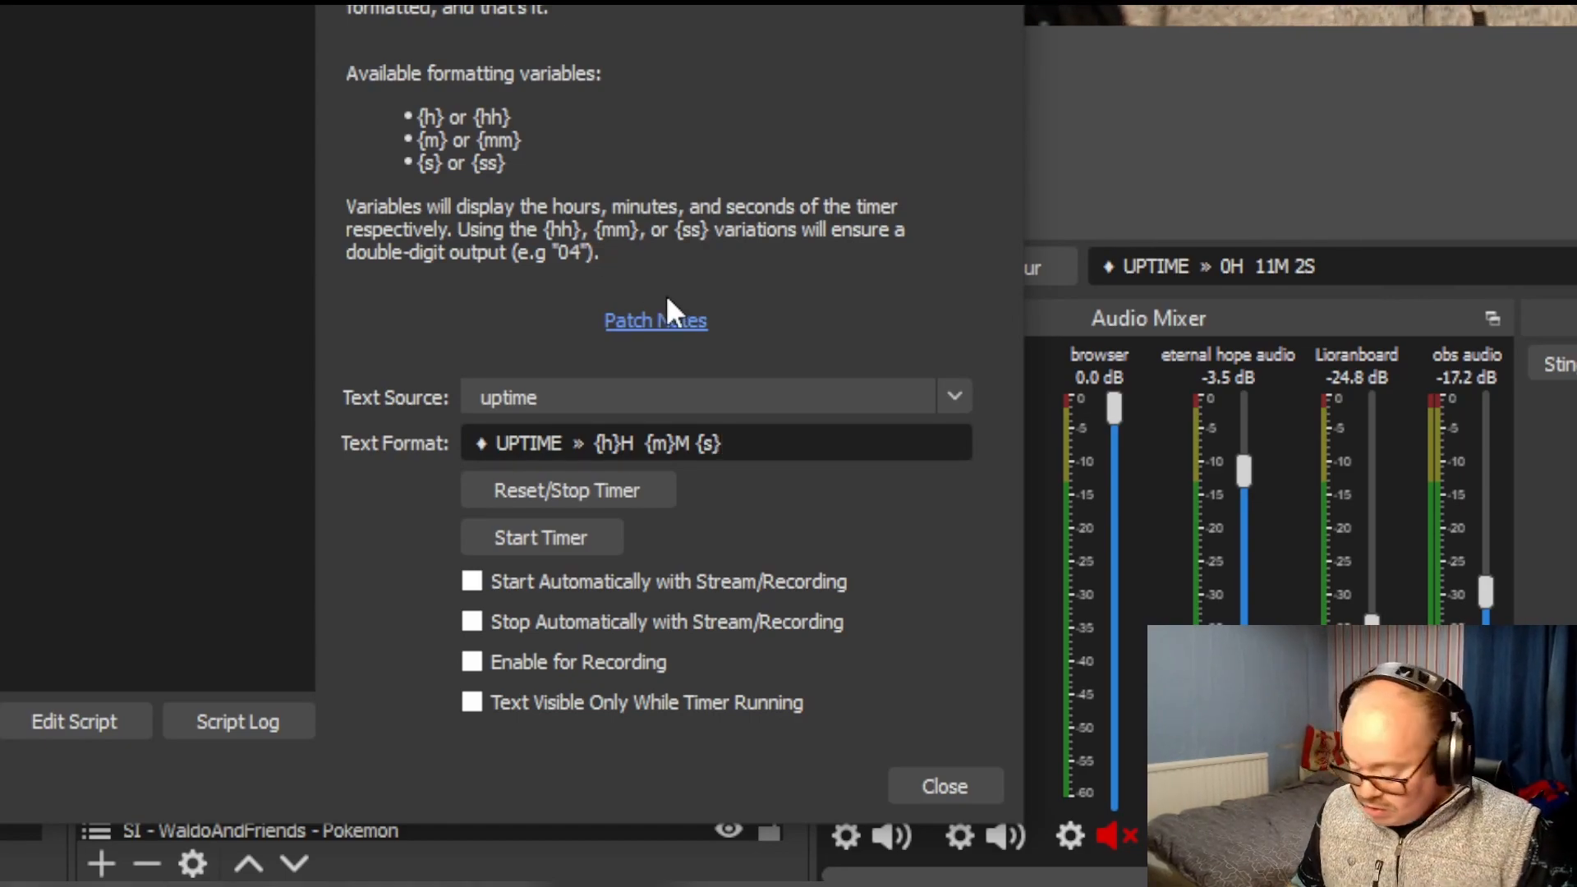
pyautogui.write('S')
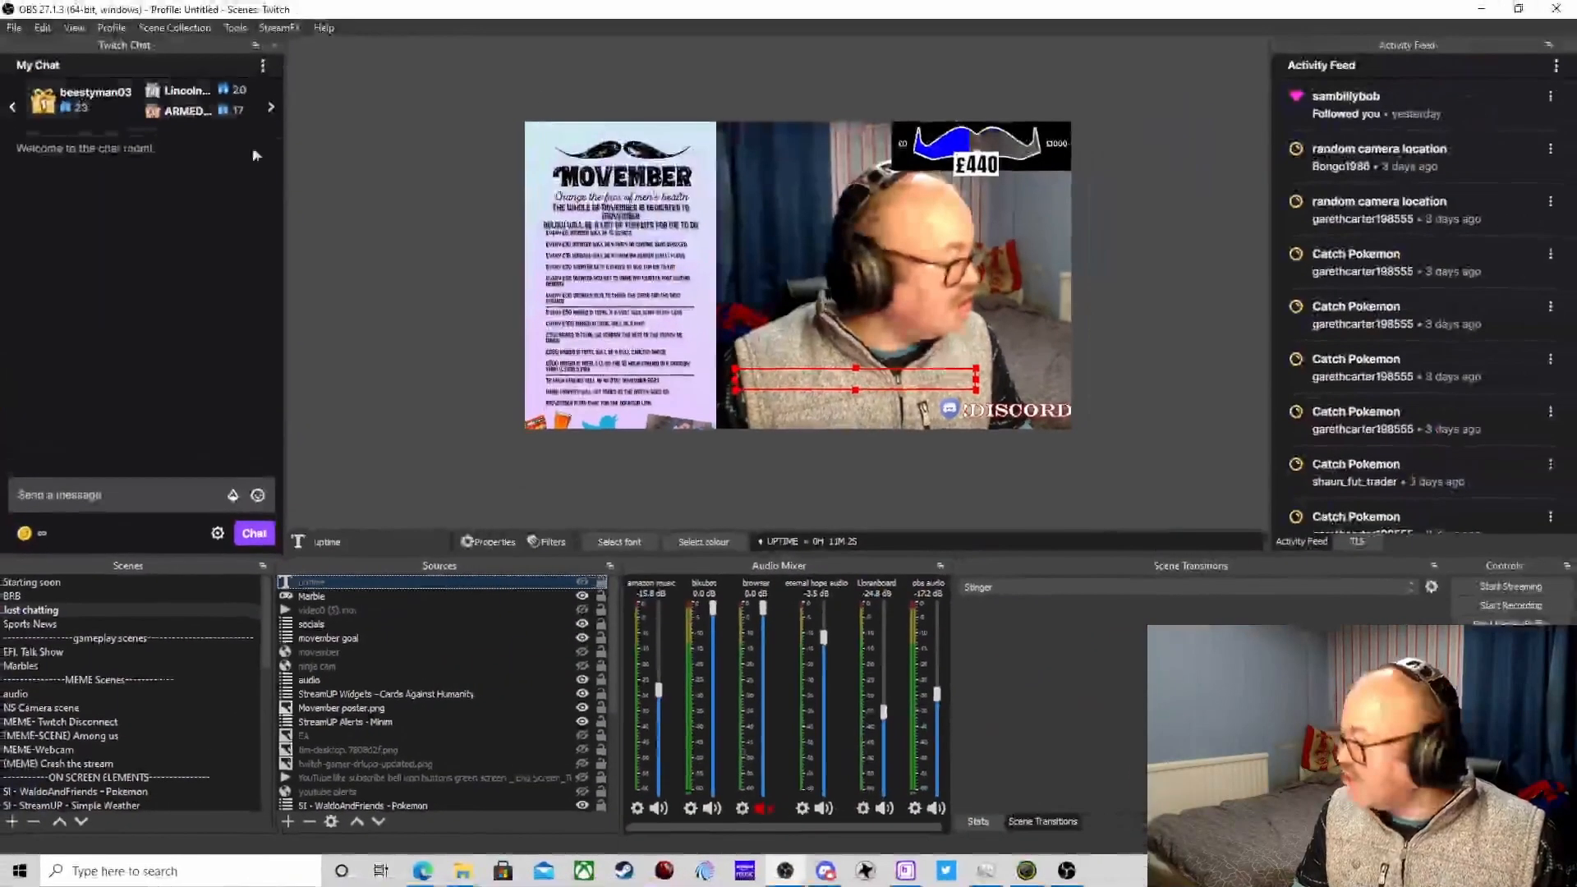
# Examine the OBS hotkey settings for the Reset Timer and Start/Stop Timer entries.
pyautogui.click(14, 27)
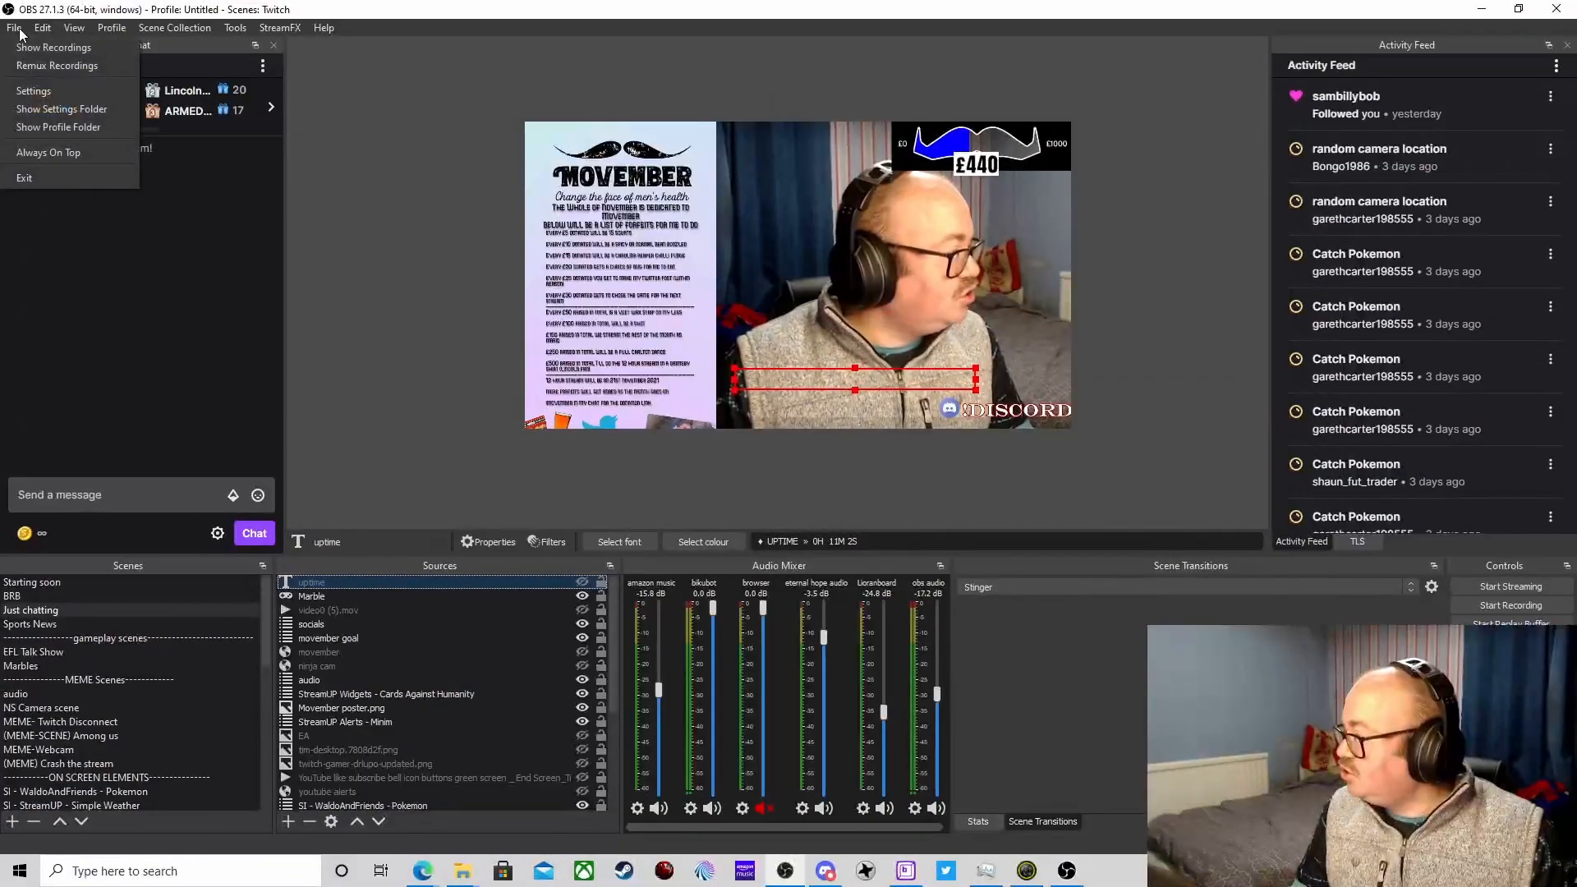
pyautogui.click(47, 92)
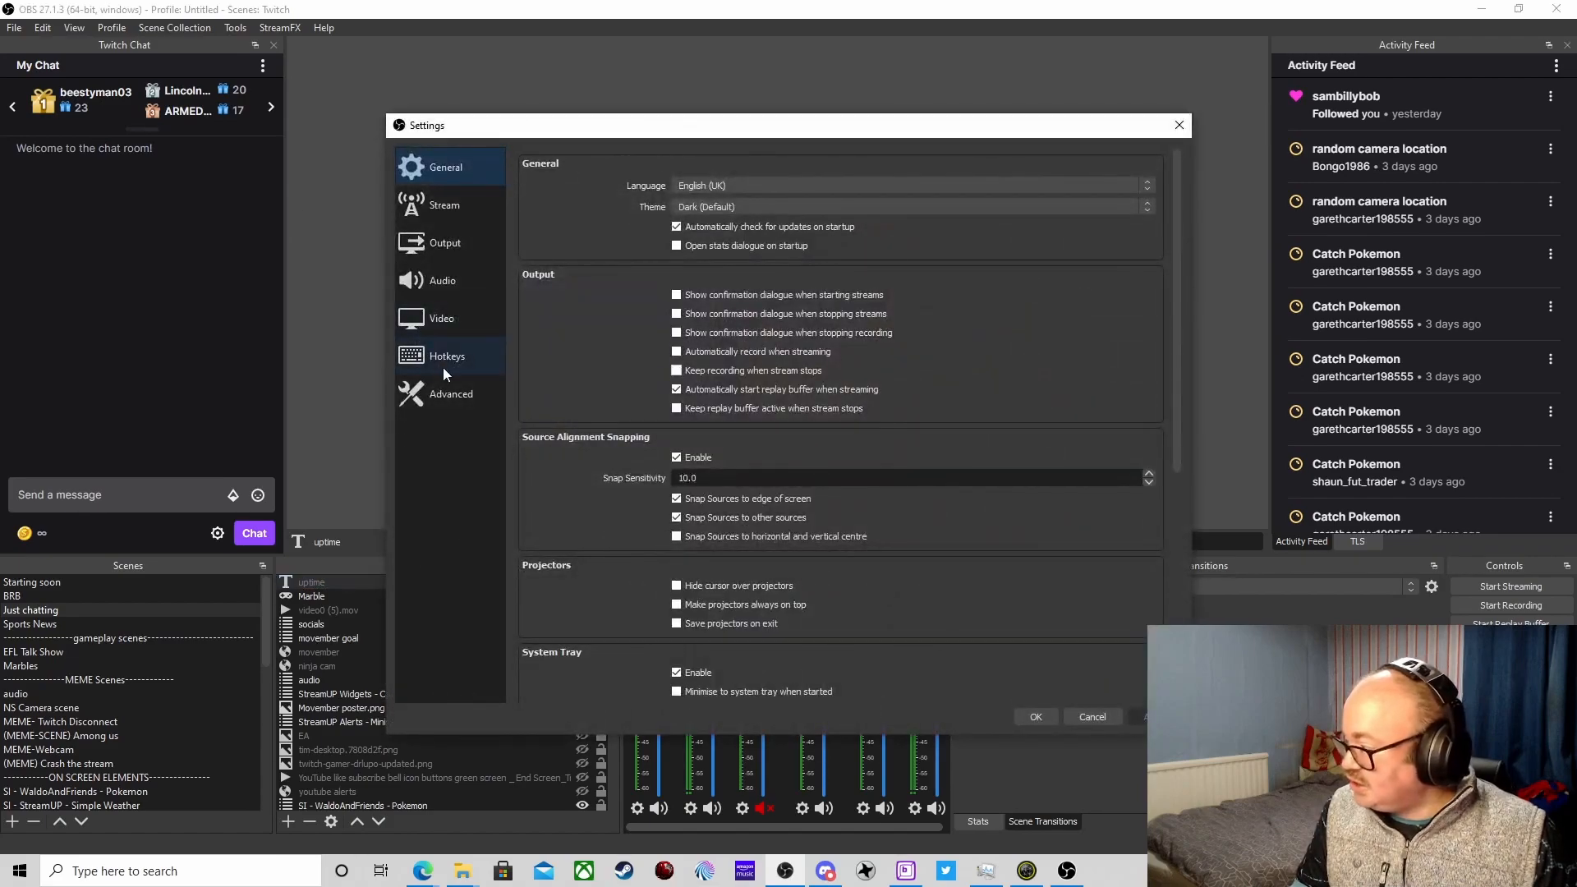
pyautogui.click(444, 361)
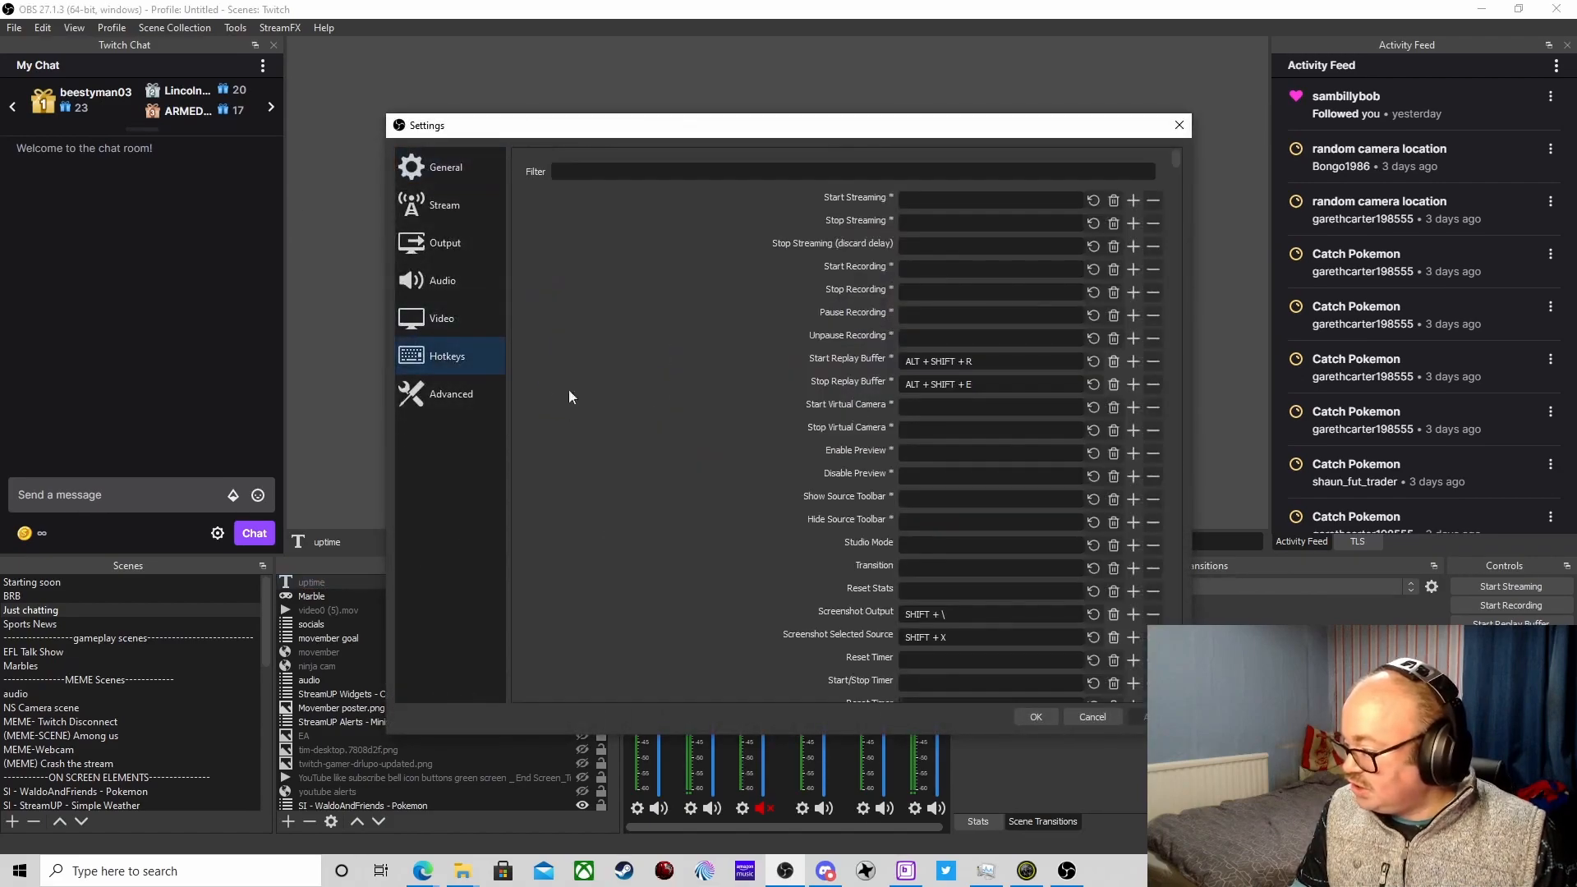
pyautogui.scroll(-9, 896, 559)
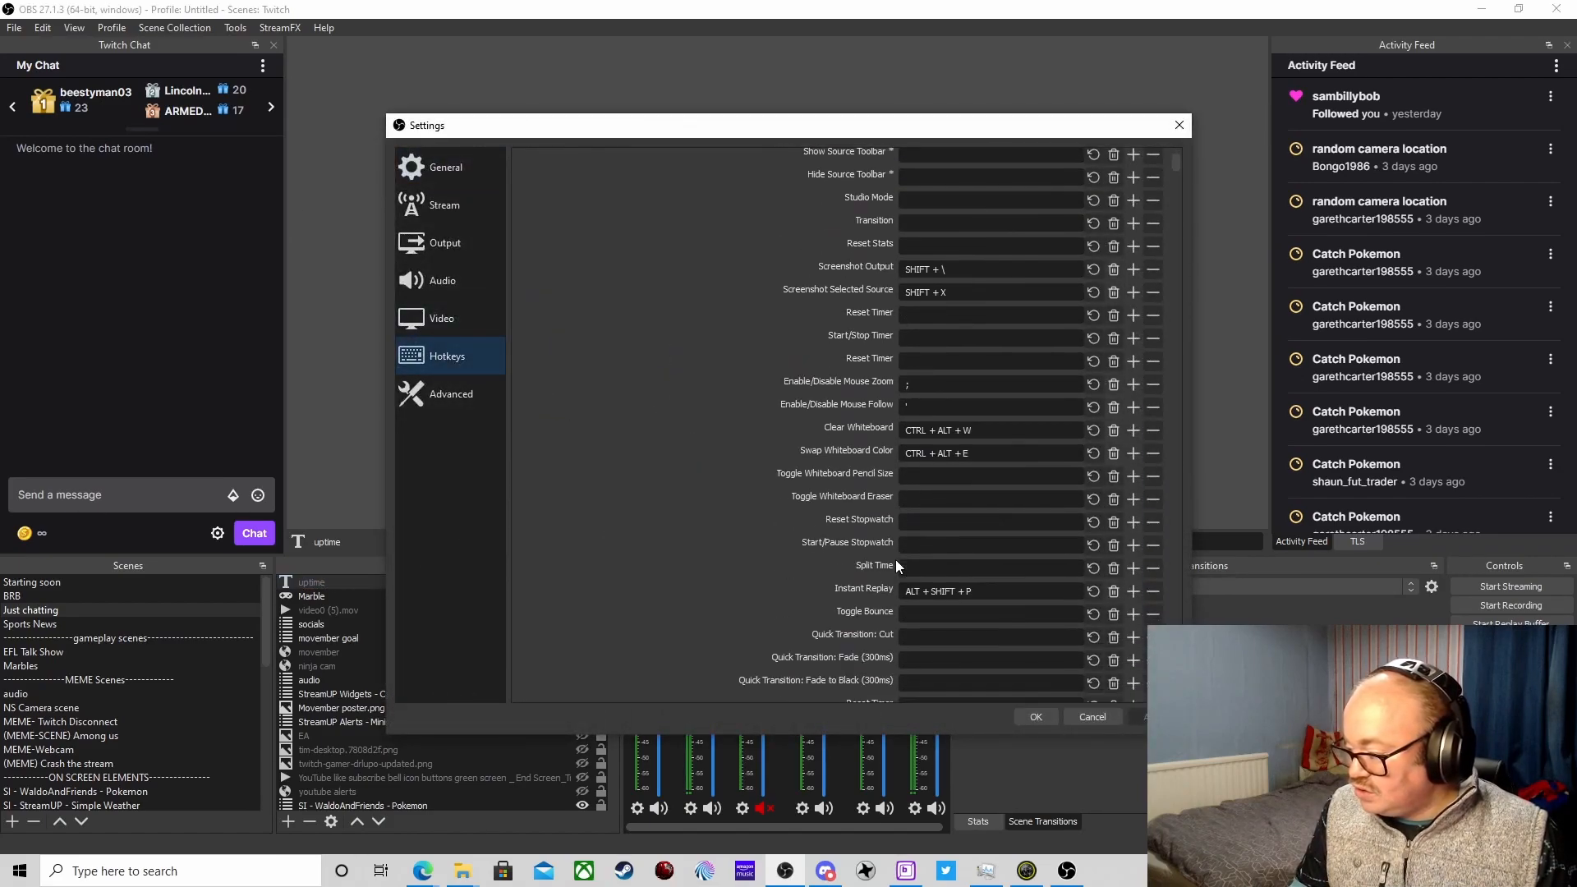
pyautogui.scroll(-1, 896, 560)
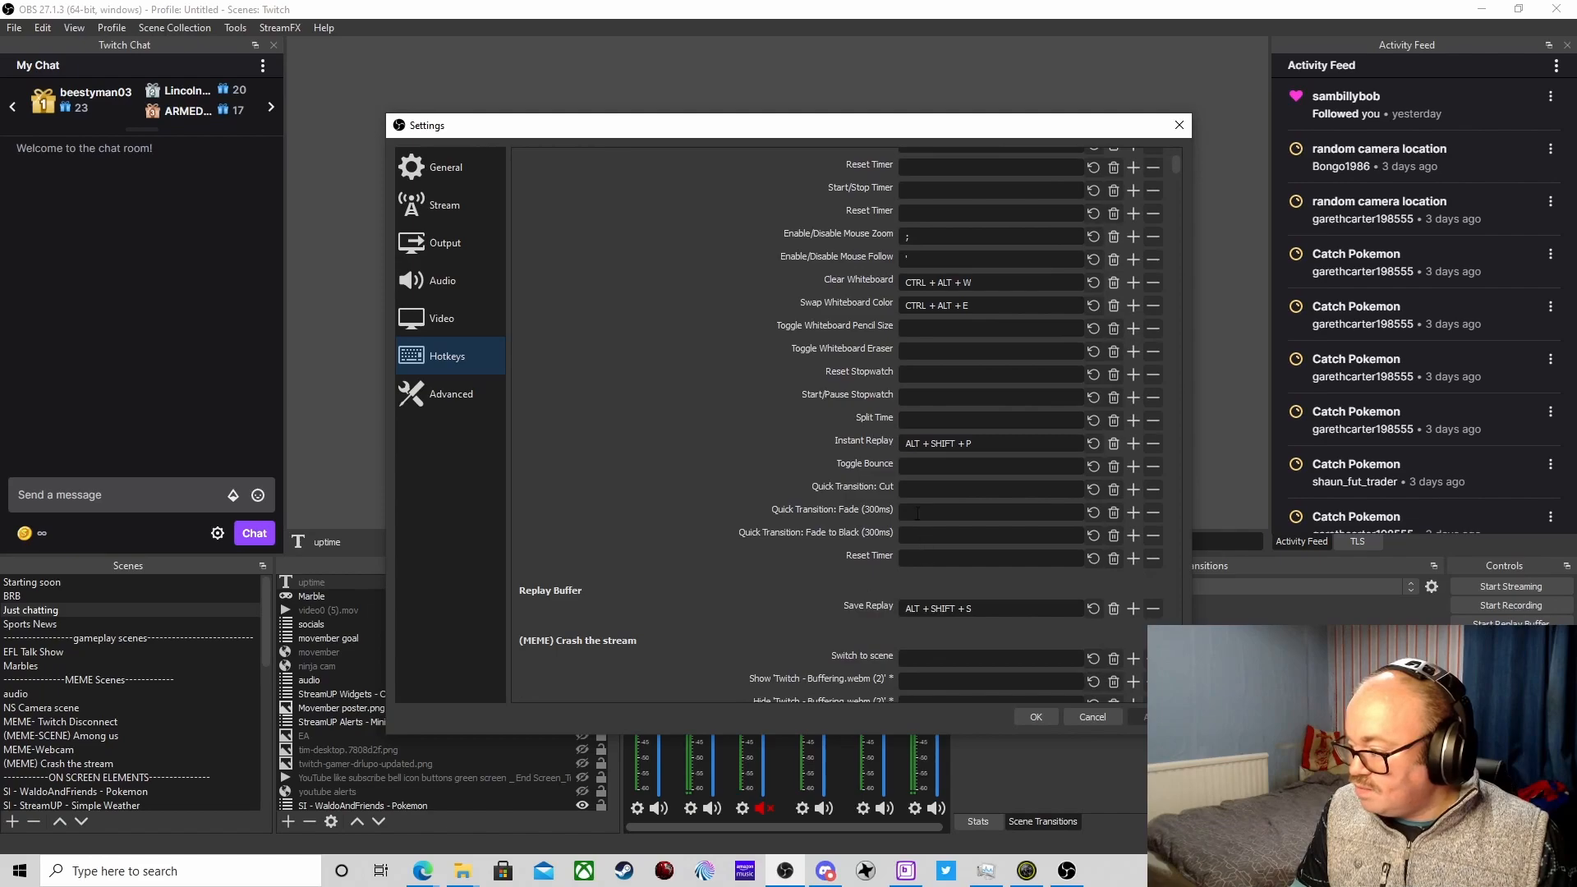
pyautogui.scroll(1, 923, 402)
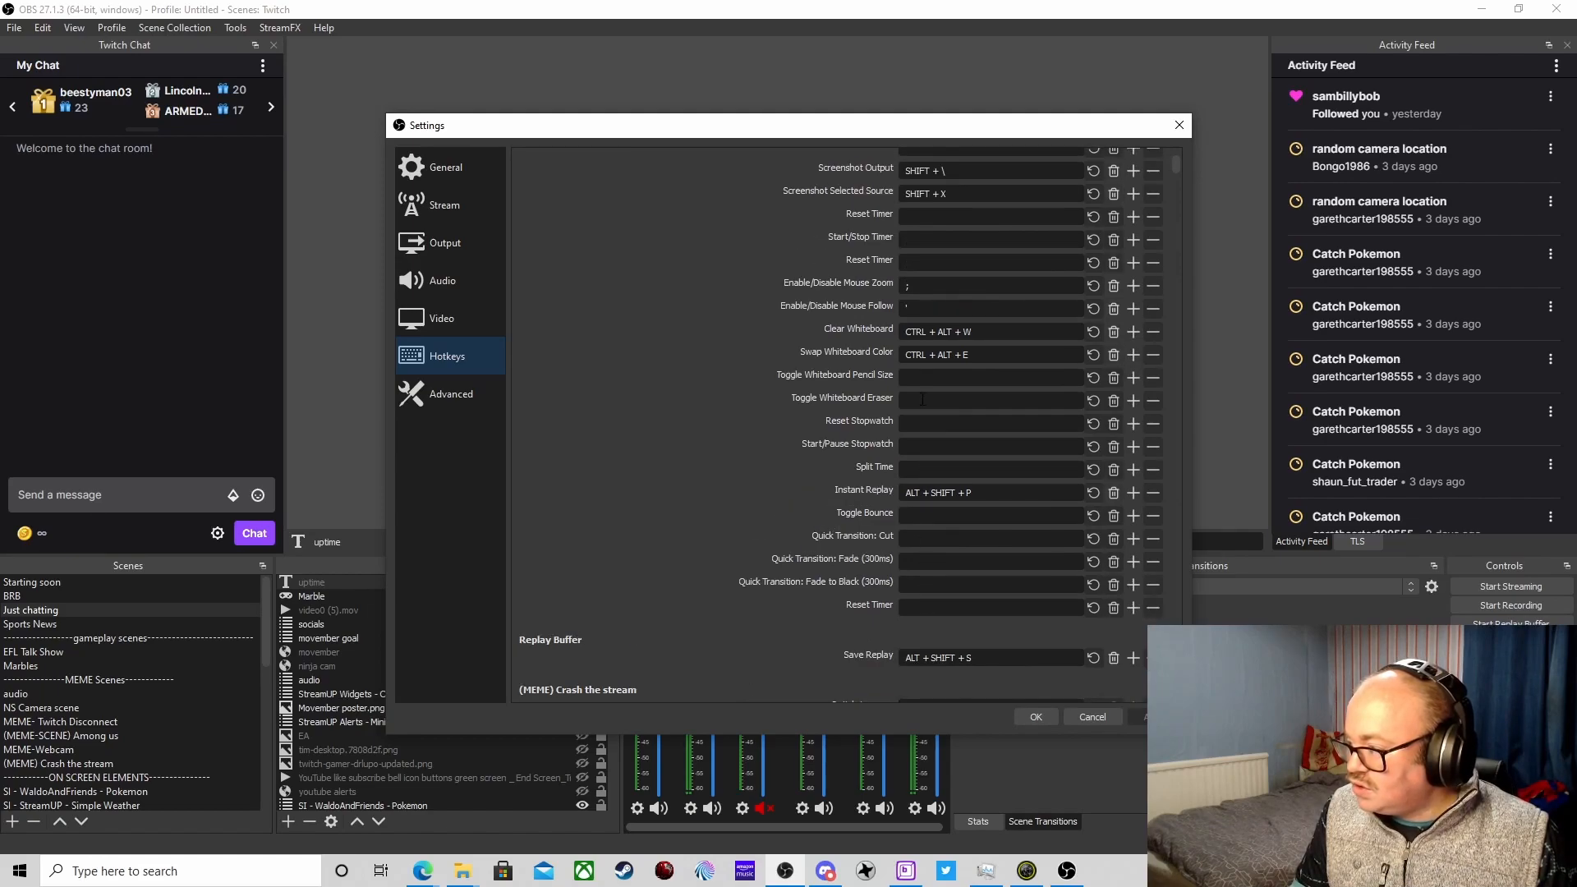
pyautogui.scroll(3, 923, 401)
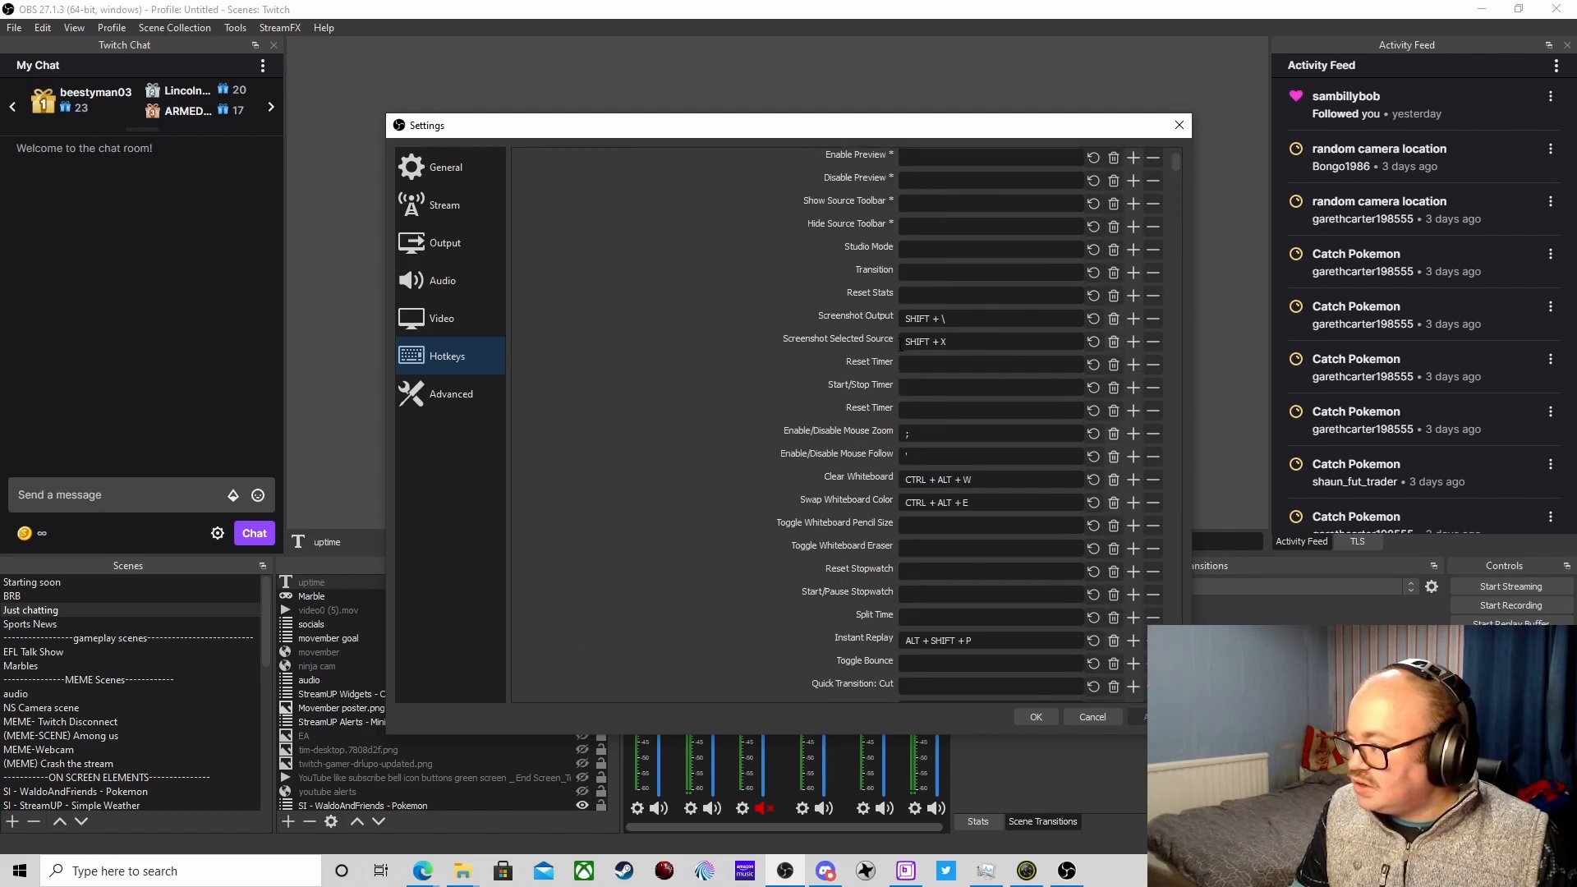
pyautogui.scroll(-2, 901, 343)
pyautogui.scroll(-3, 912, 367)
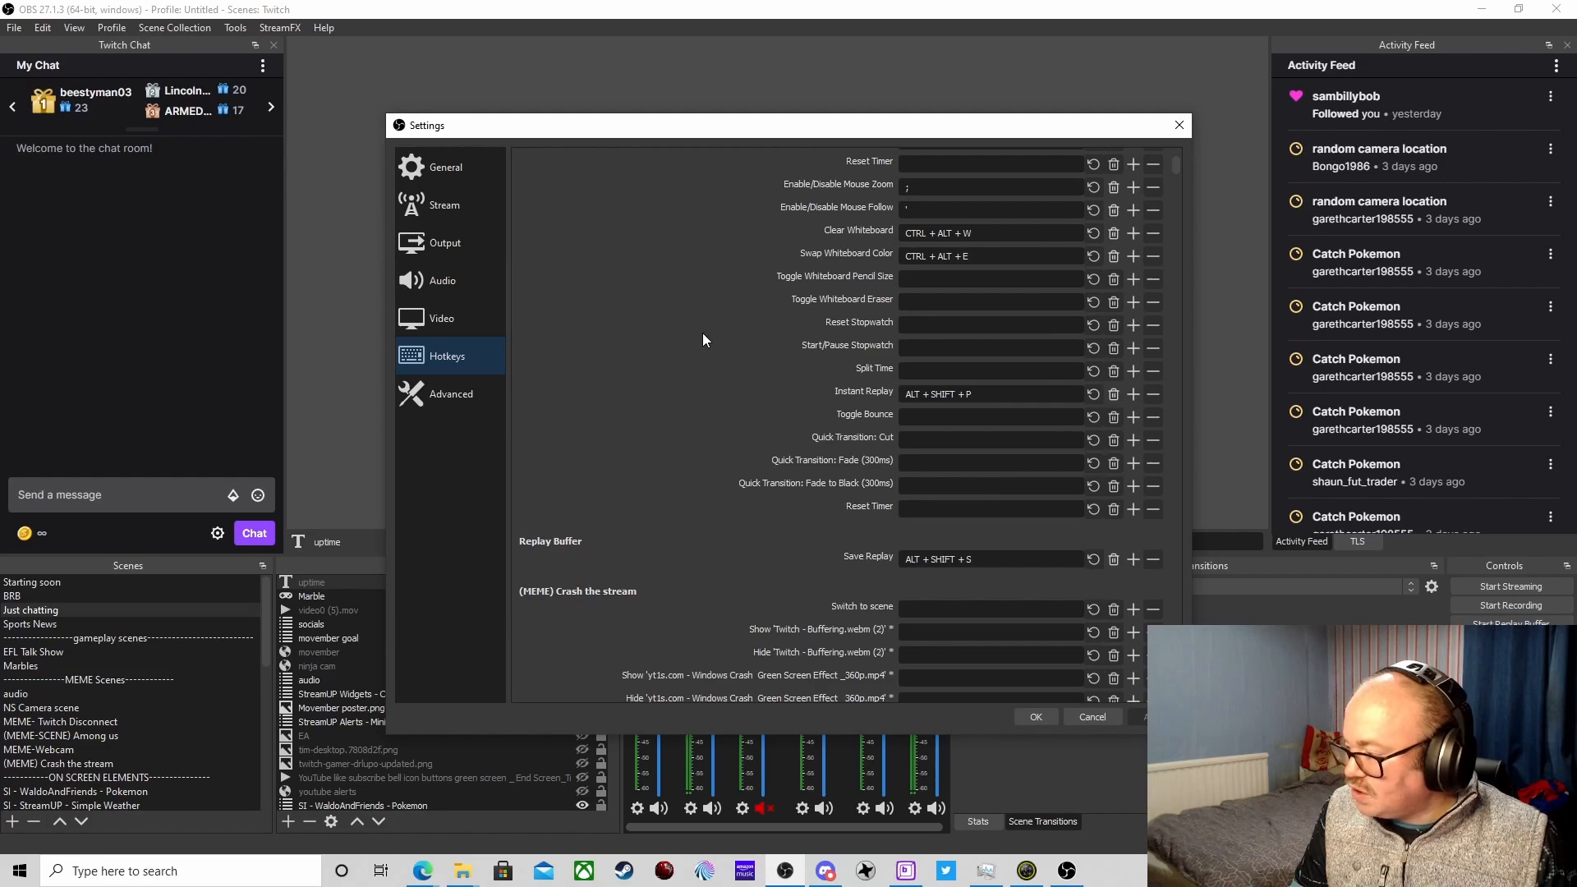
pyautogui.scroll(6, 822, 329)
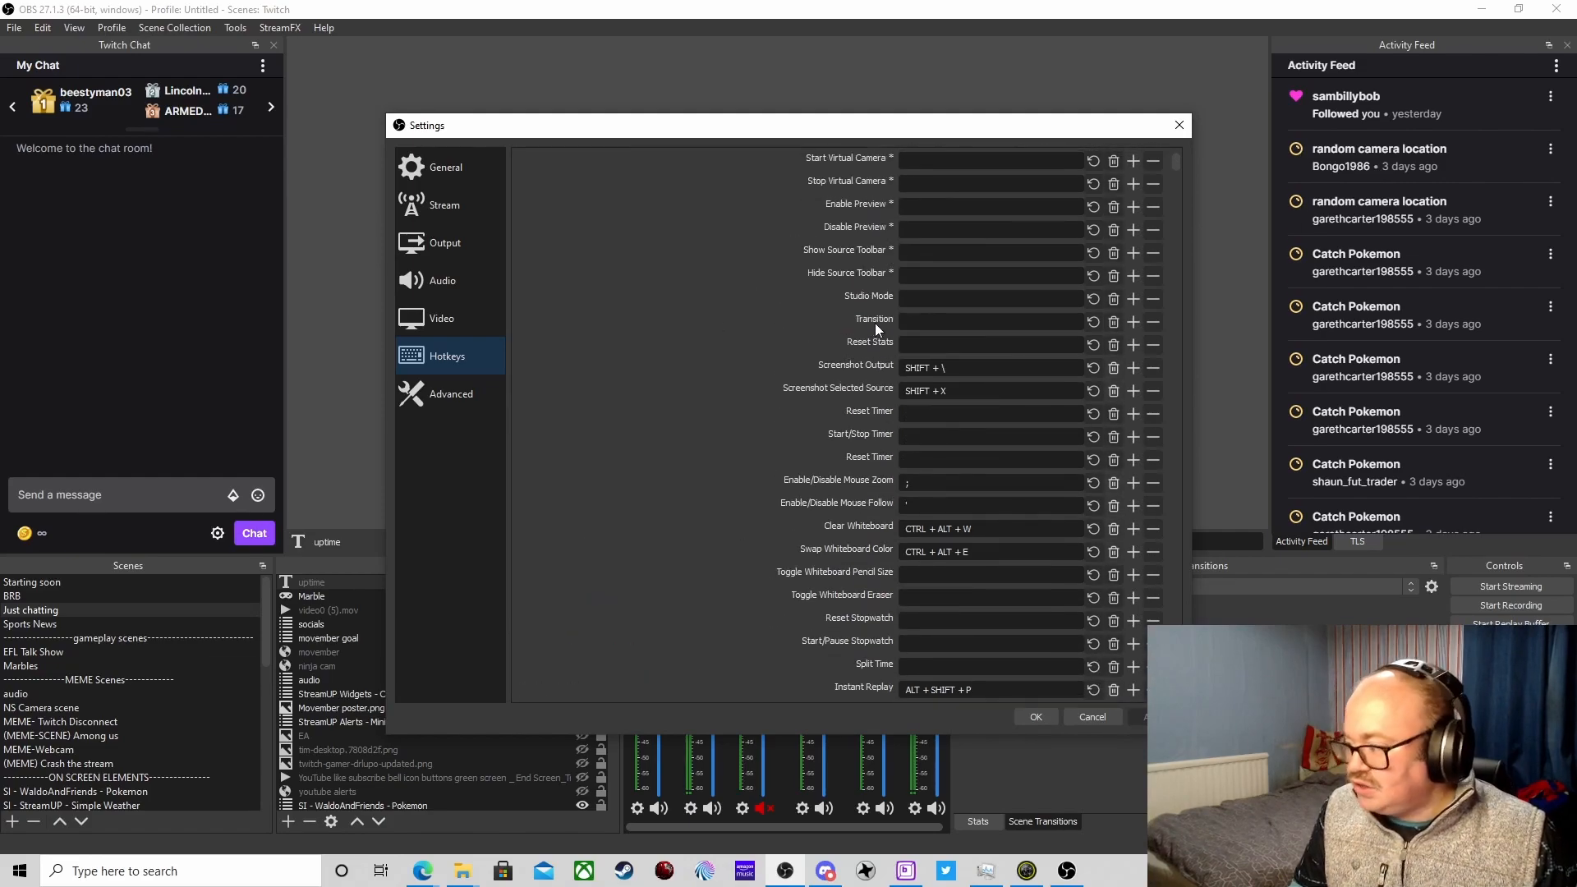
pyautogui.click(1043, 716)
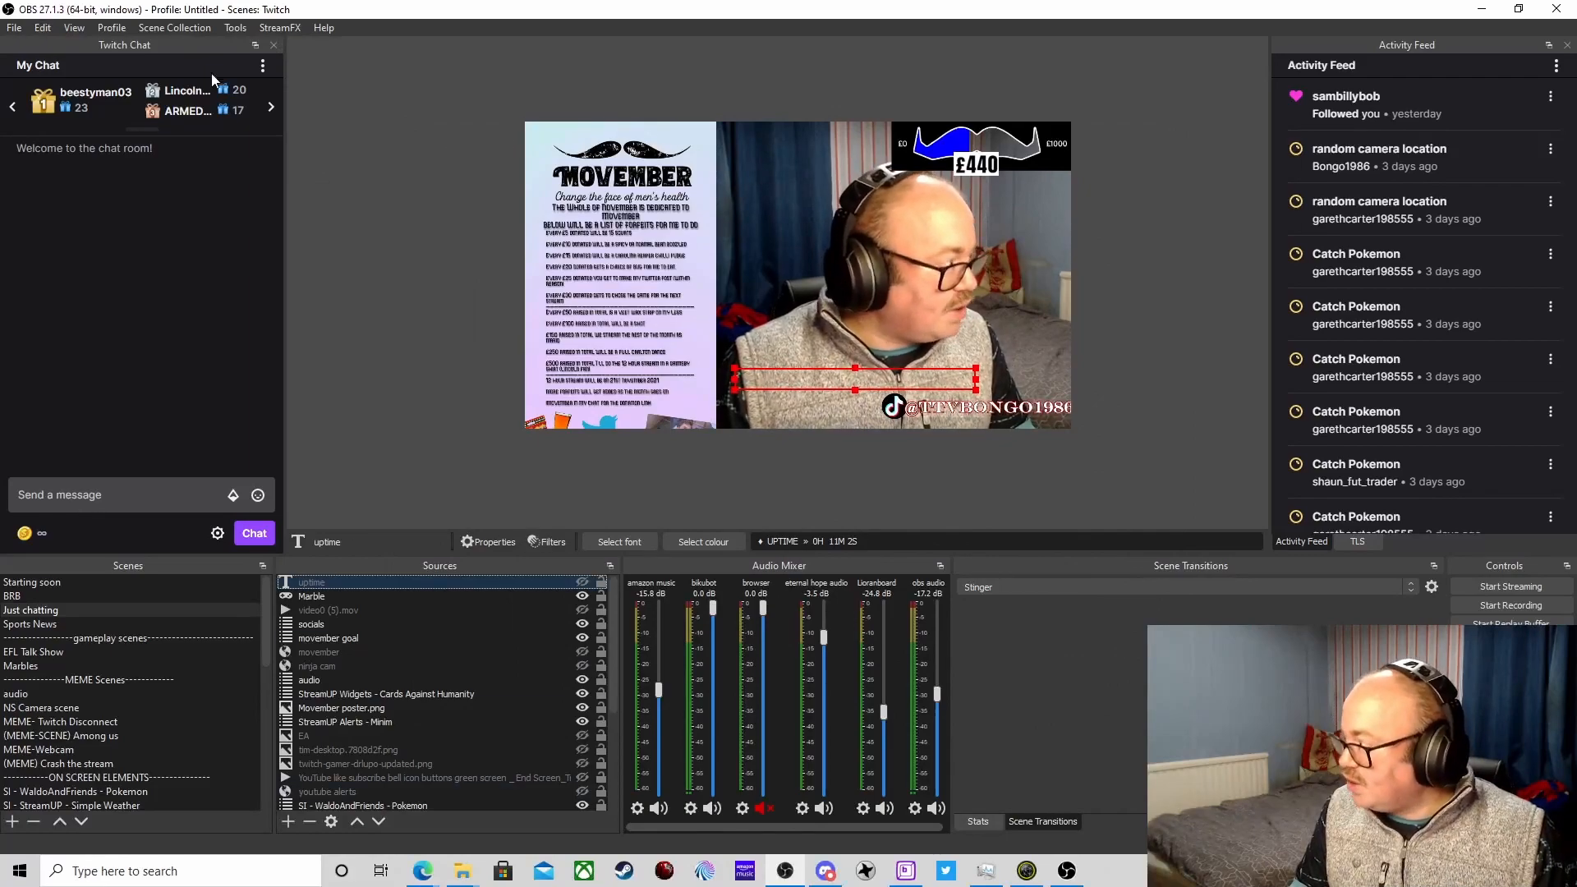
# Reopen the Scripts window and enable automatic start with stream/recording and text visible only while the timer runs for livetime.py.
pyautogui.click(239, 30)
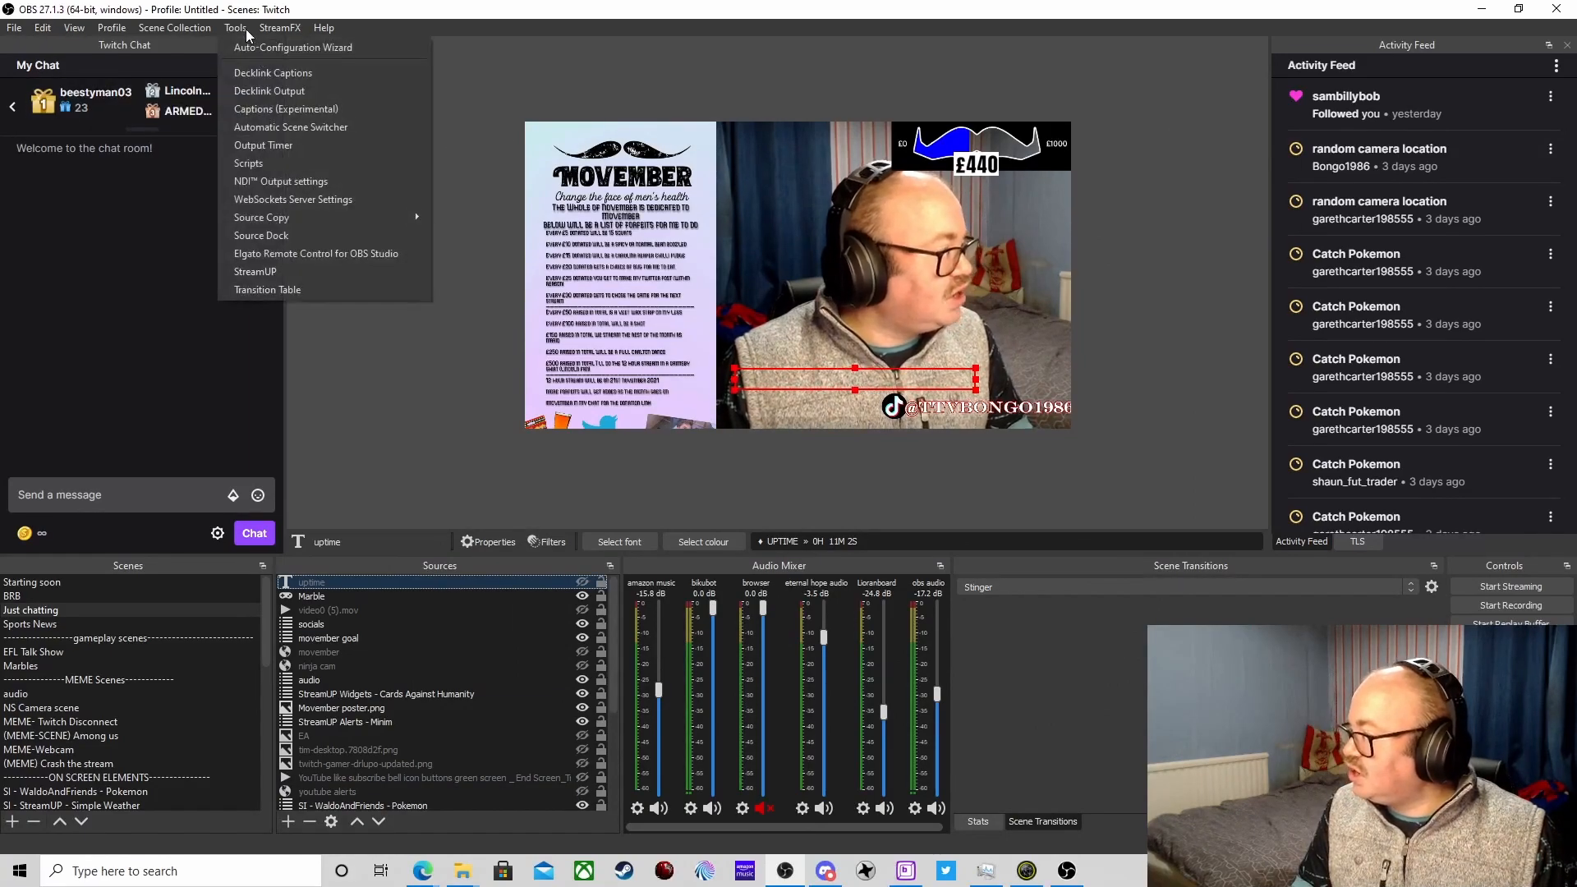
pyautogui.click(291, 168)
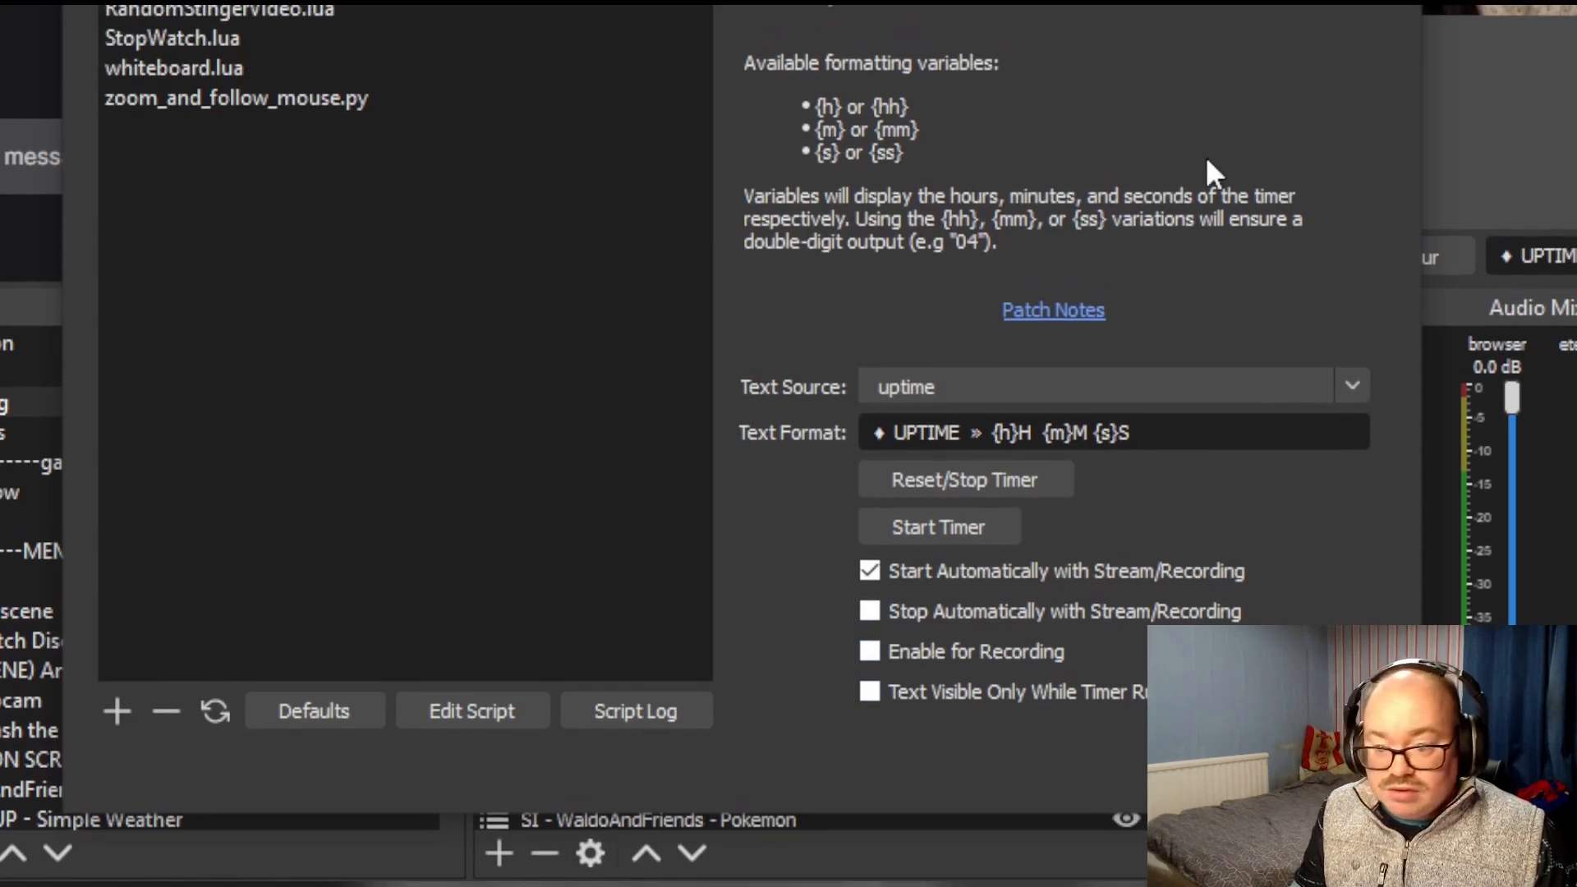
pyautogui.click(868, 691)
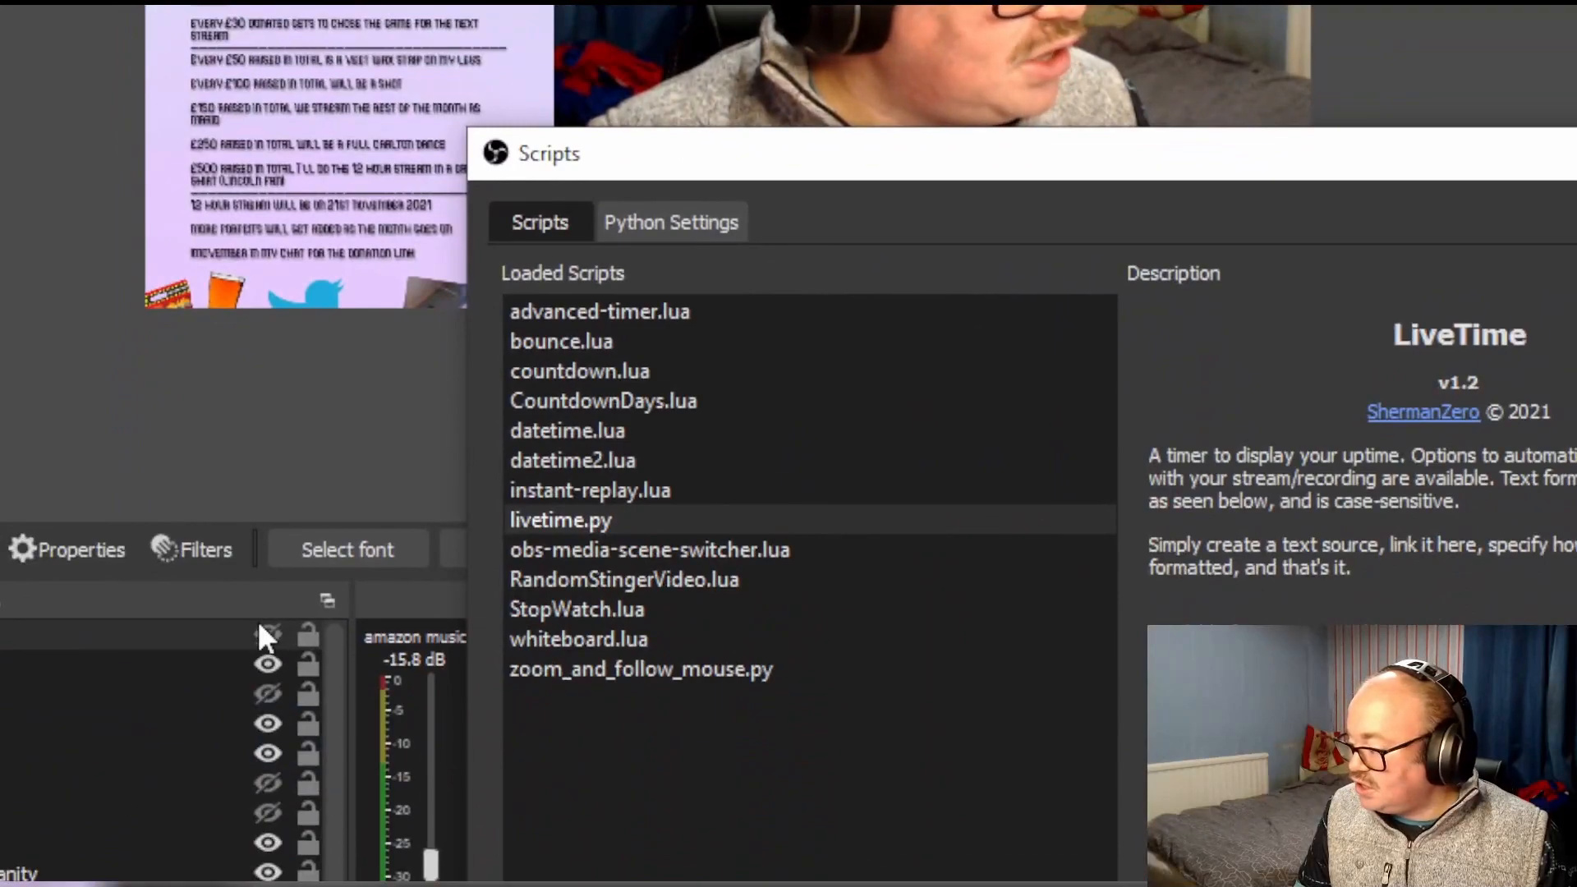
# Unhide the uptime source and return to the Scripts window to start the LiveTime timer.
pyautogui.click(263, 633)
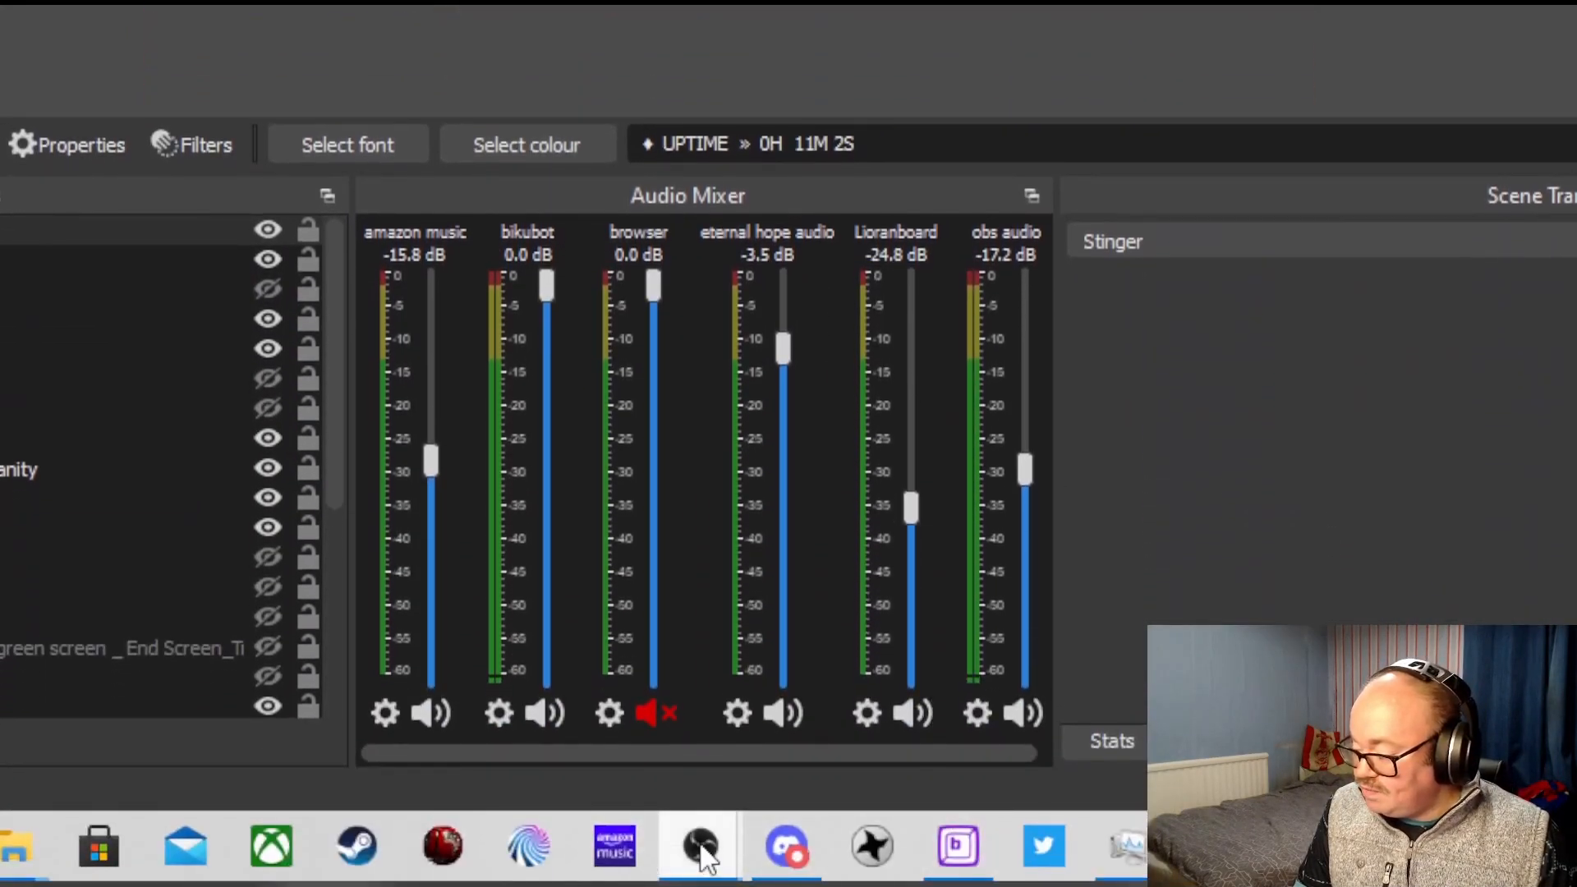
pyautogui.moveTo(703, 854)
pyautogui.click(872, 761)
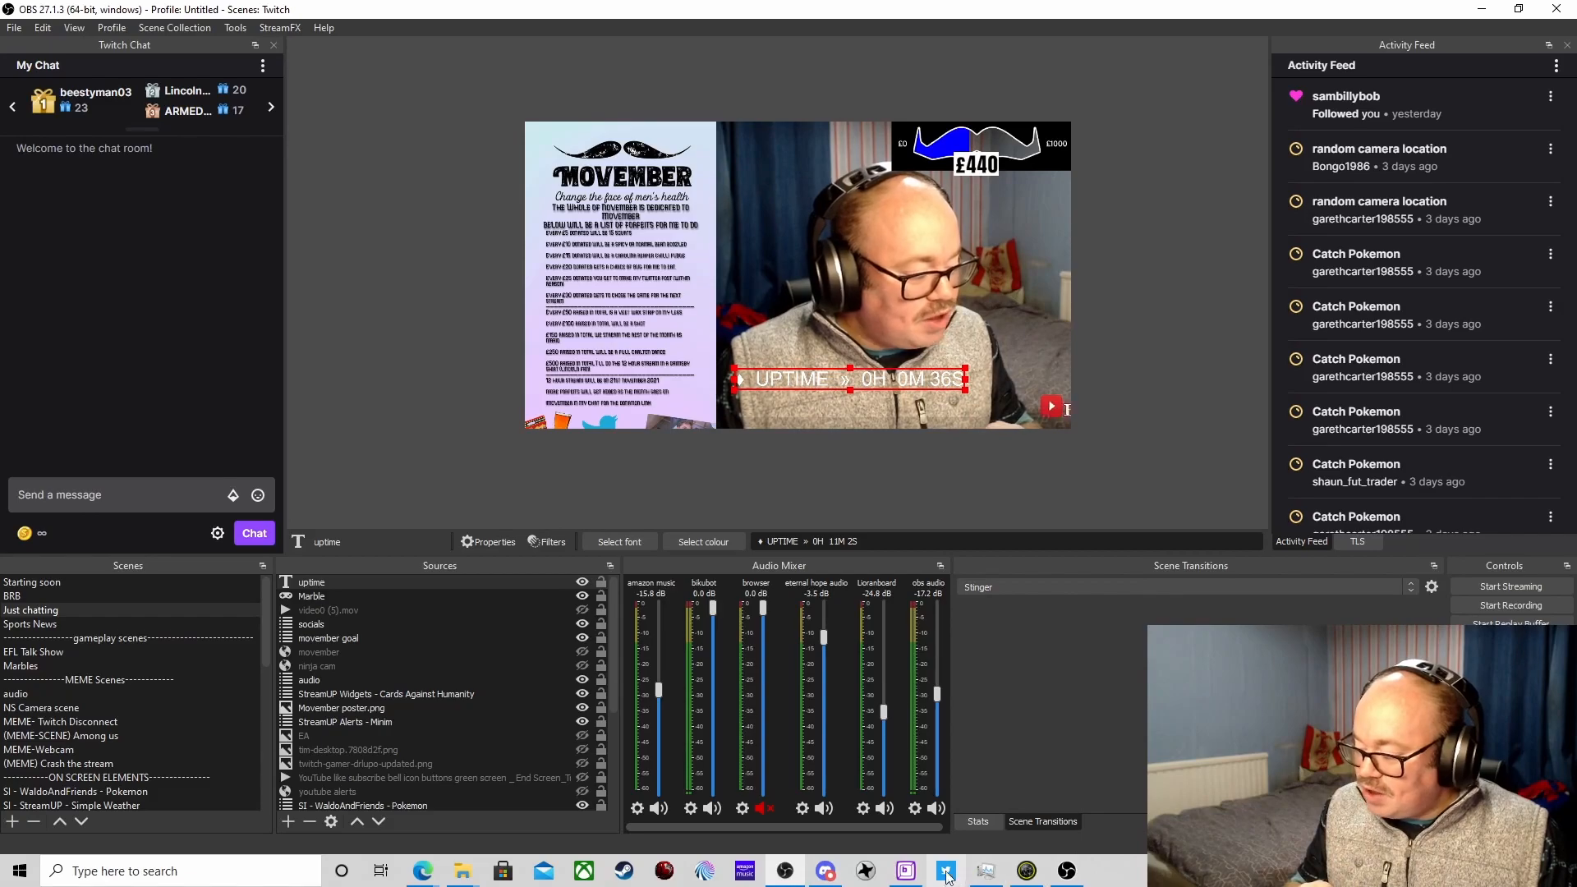
# Switch to Bikubot and show the !uptime command that toggles the uptime source in the Just chatting scene.
pyautogui.click(910, 869)
pyautogui.moveTo(998, 383); pyautogui.dragTo(728, 162)
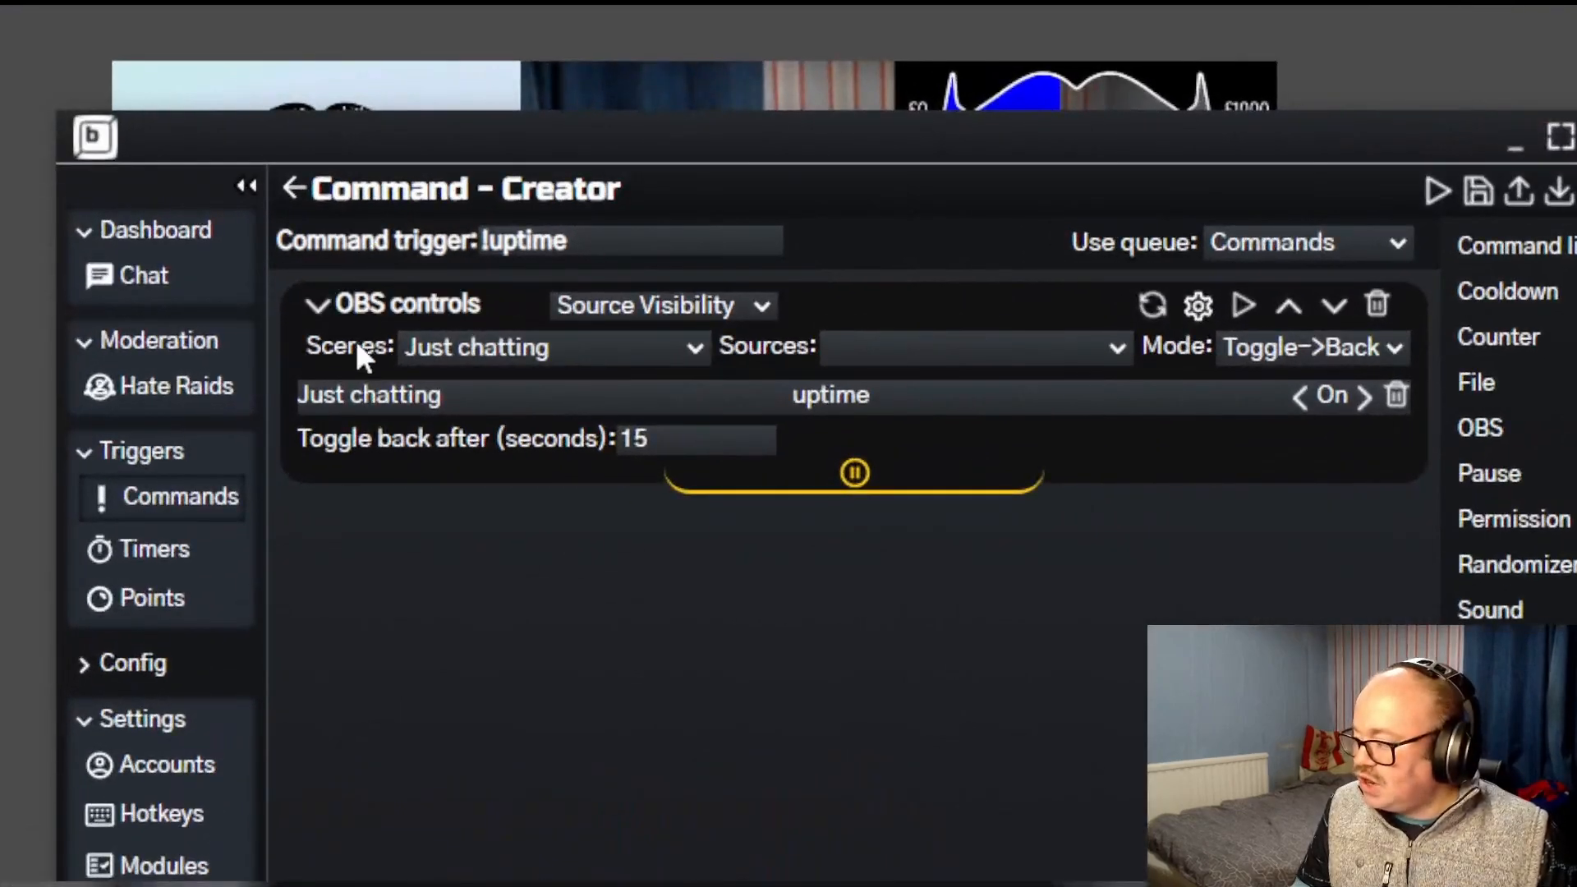
# Go back to the command list, find the !uptime command and reopen it in the Command Creator.
pyautogui.click(294, 189)
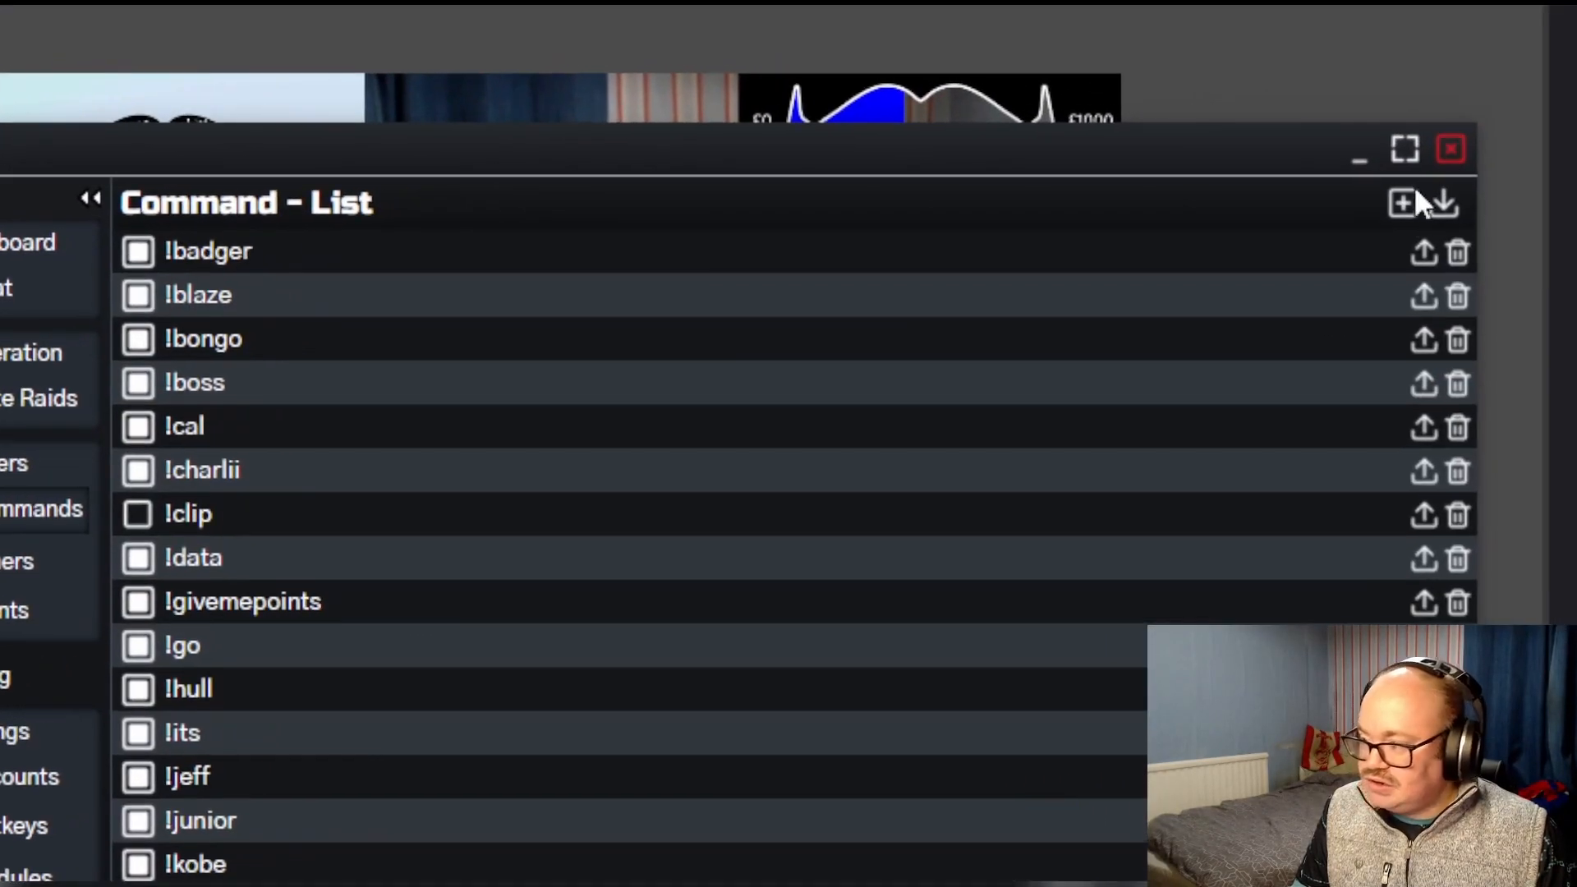
pyautogui.scroll(-5, 364, 718)
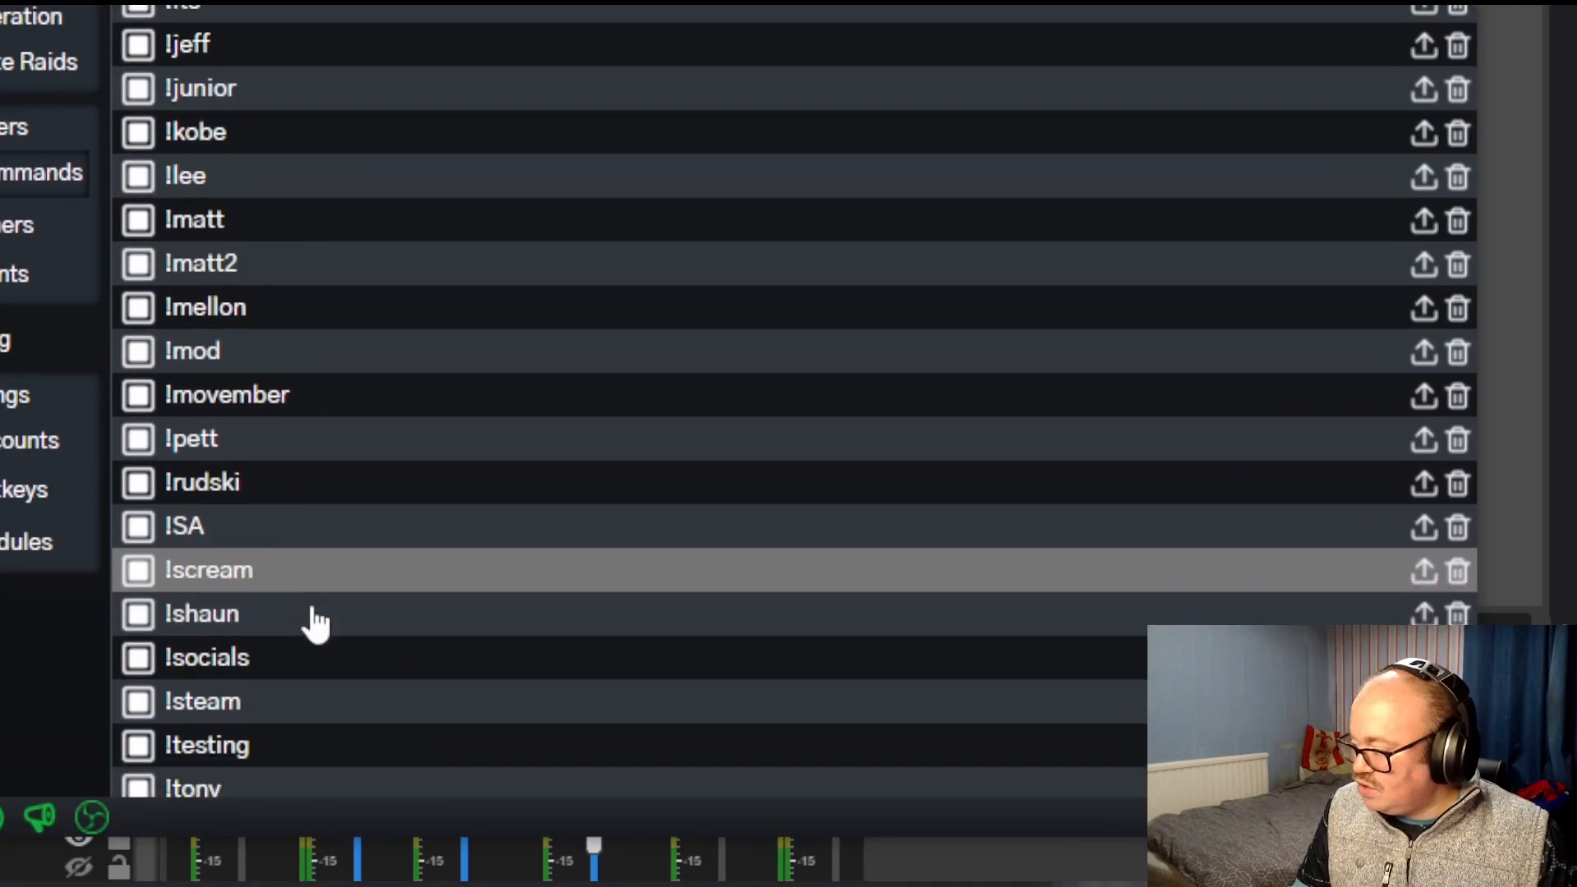
pyautogui.scroll(-2, 316, 625)
pyautogui.scroll(5, 308, 612)
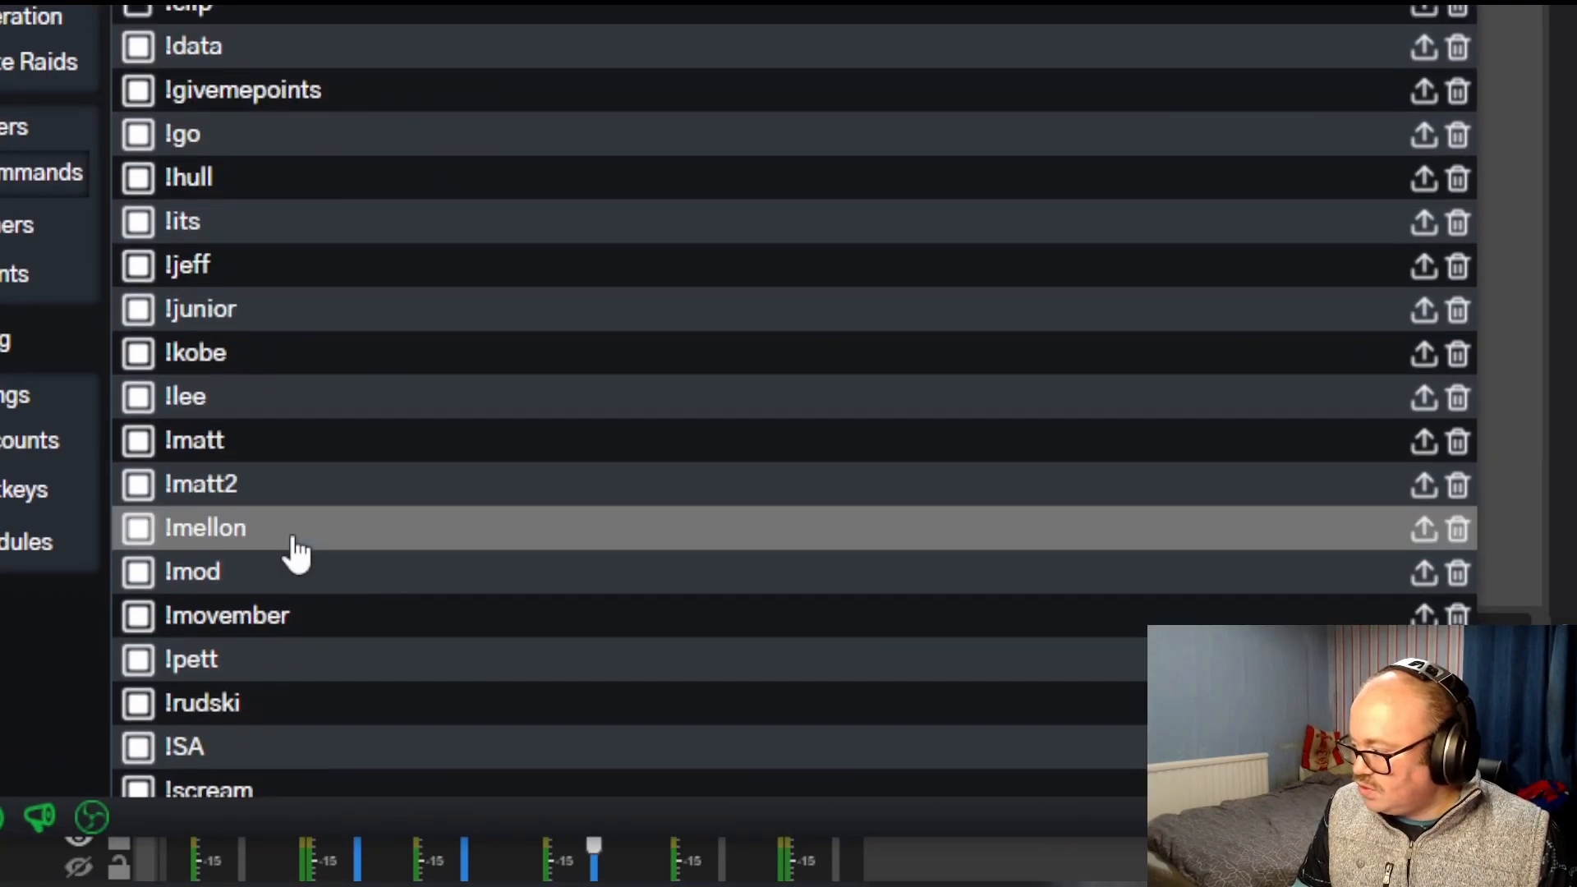
pyautogui.scroll(-6, 294, 552)
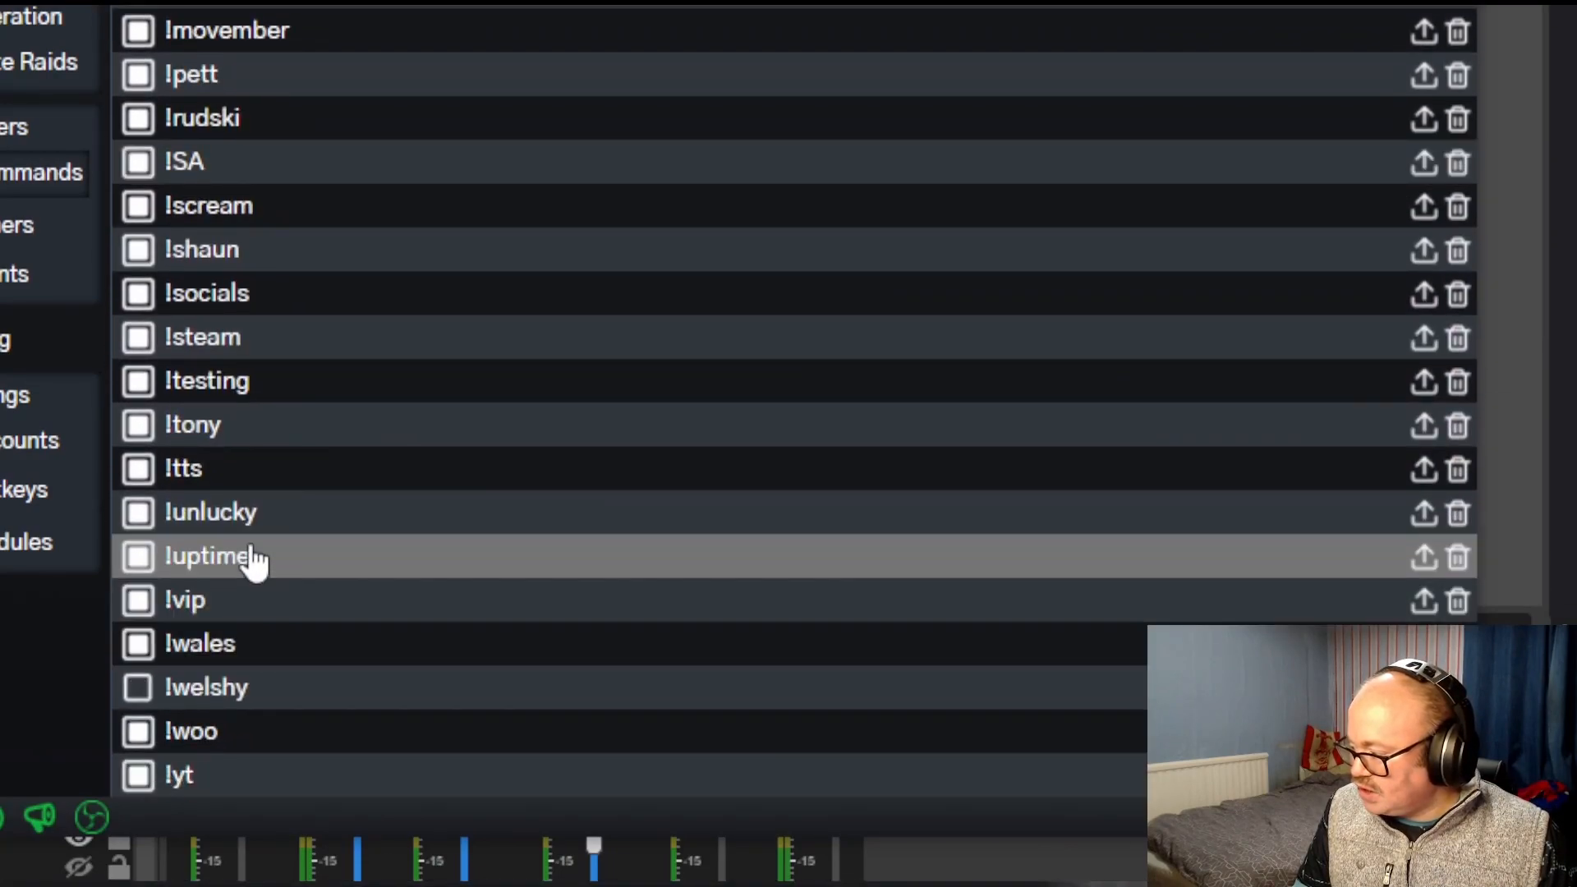
pyautogui.click(254, 563)
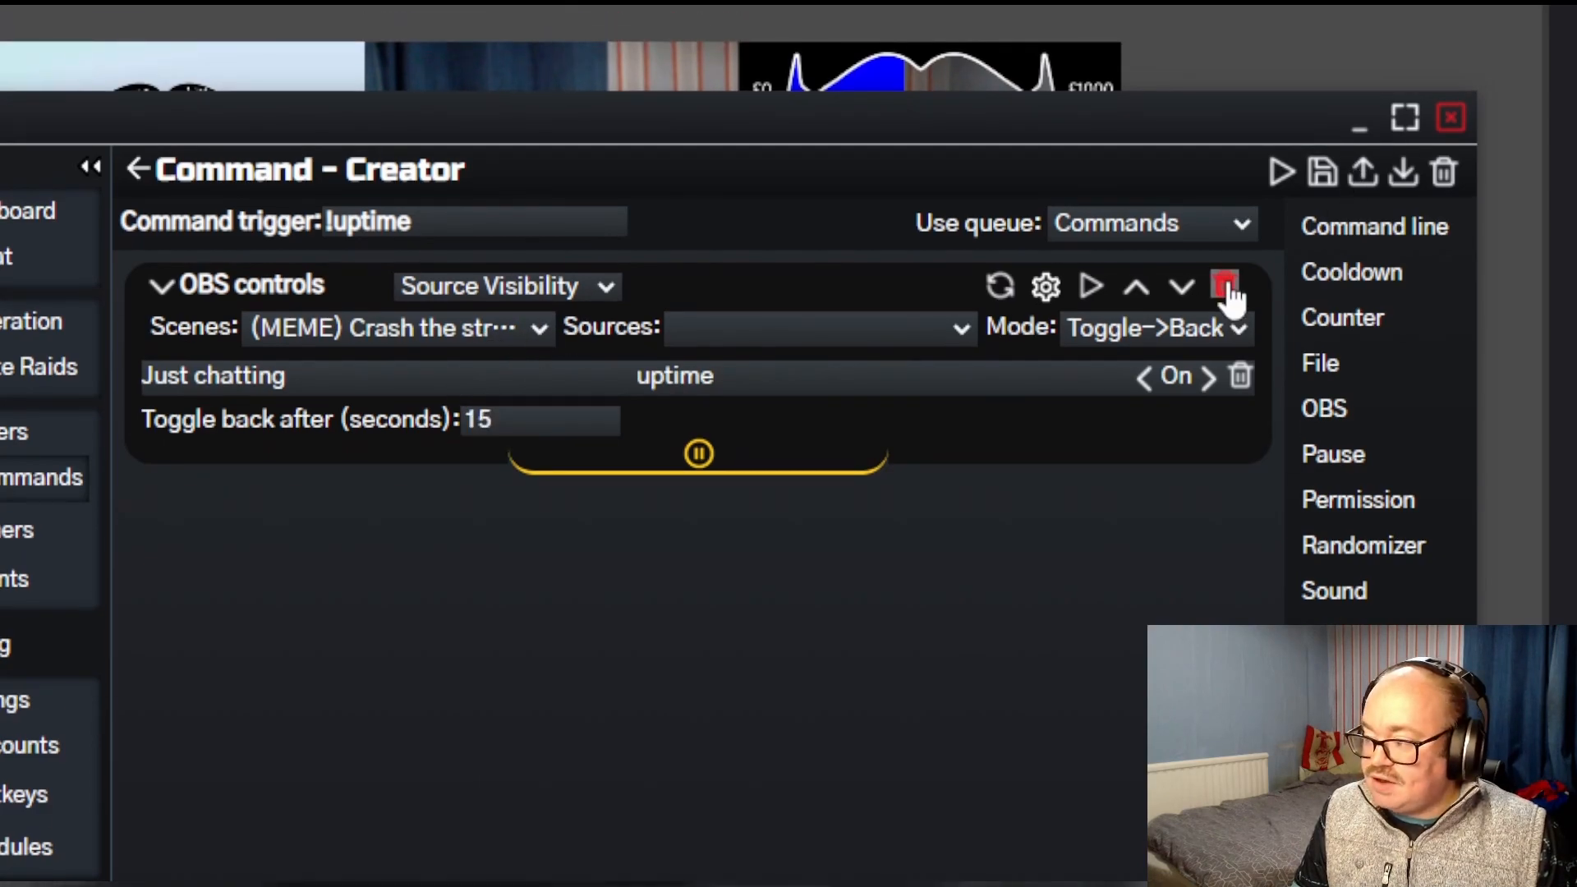
# Delete the existing OBS controls action from !uptime and add a new OBS action set to Source Visibility.
pyautogui.click(1223, 247)
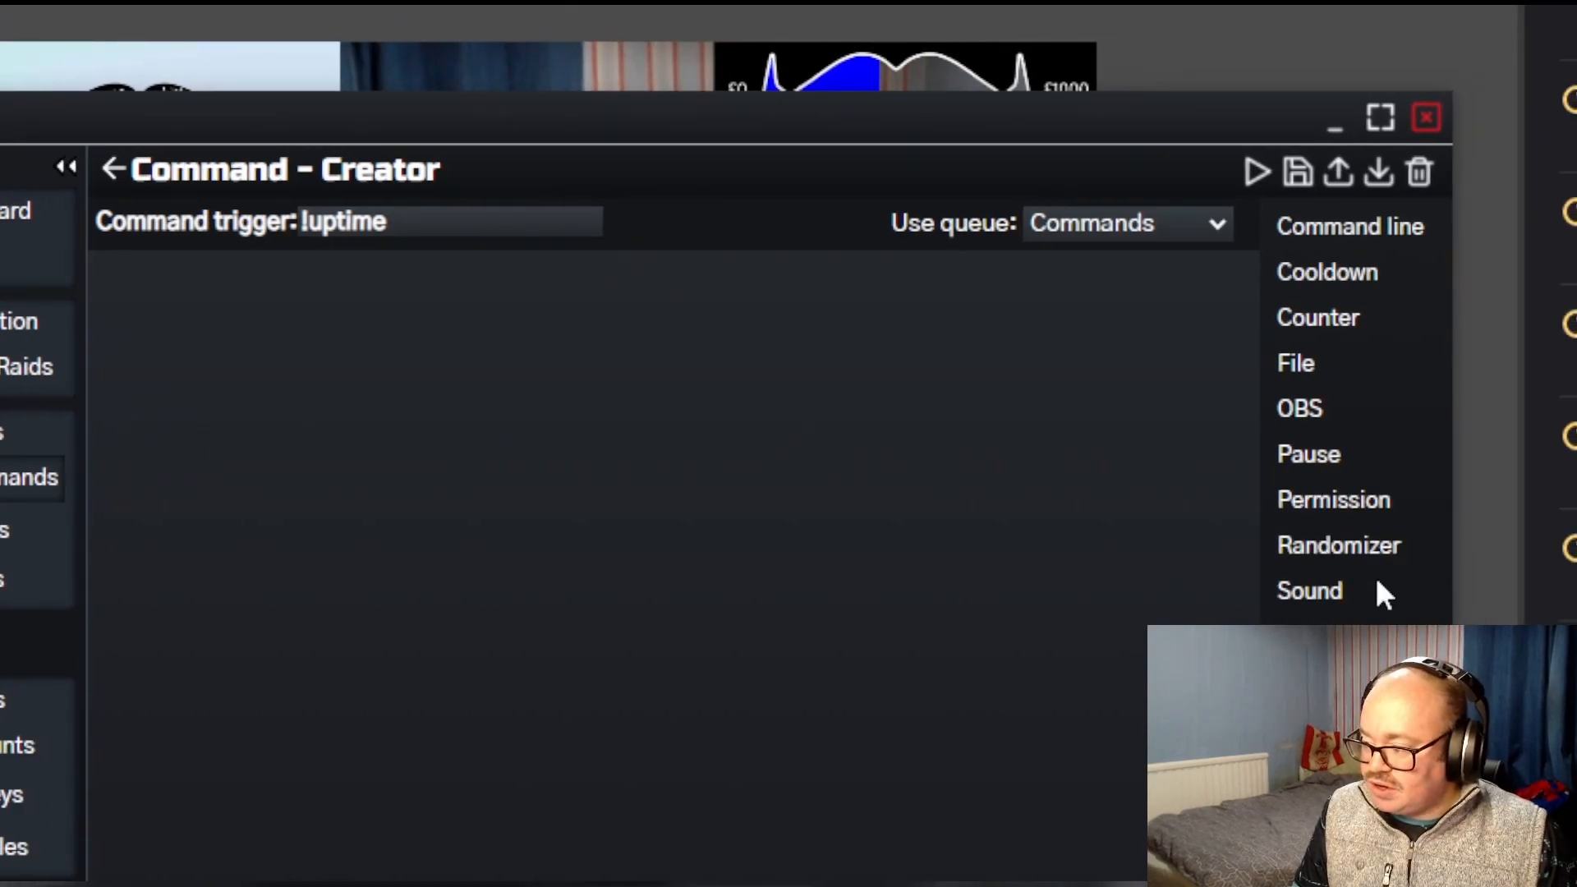
pyautogui.moveTo(688, 324); pyautogui.dragTo(688, 325)
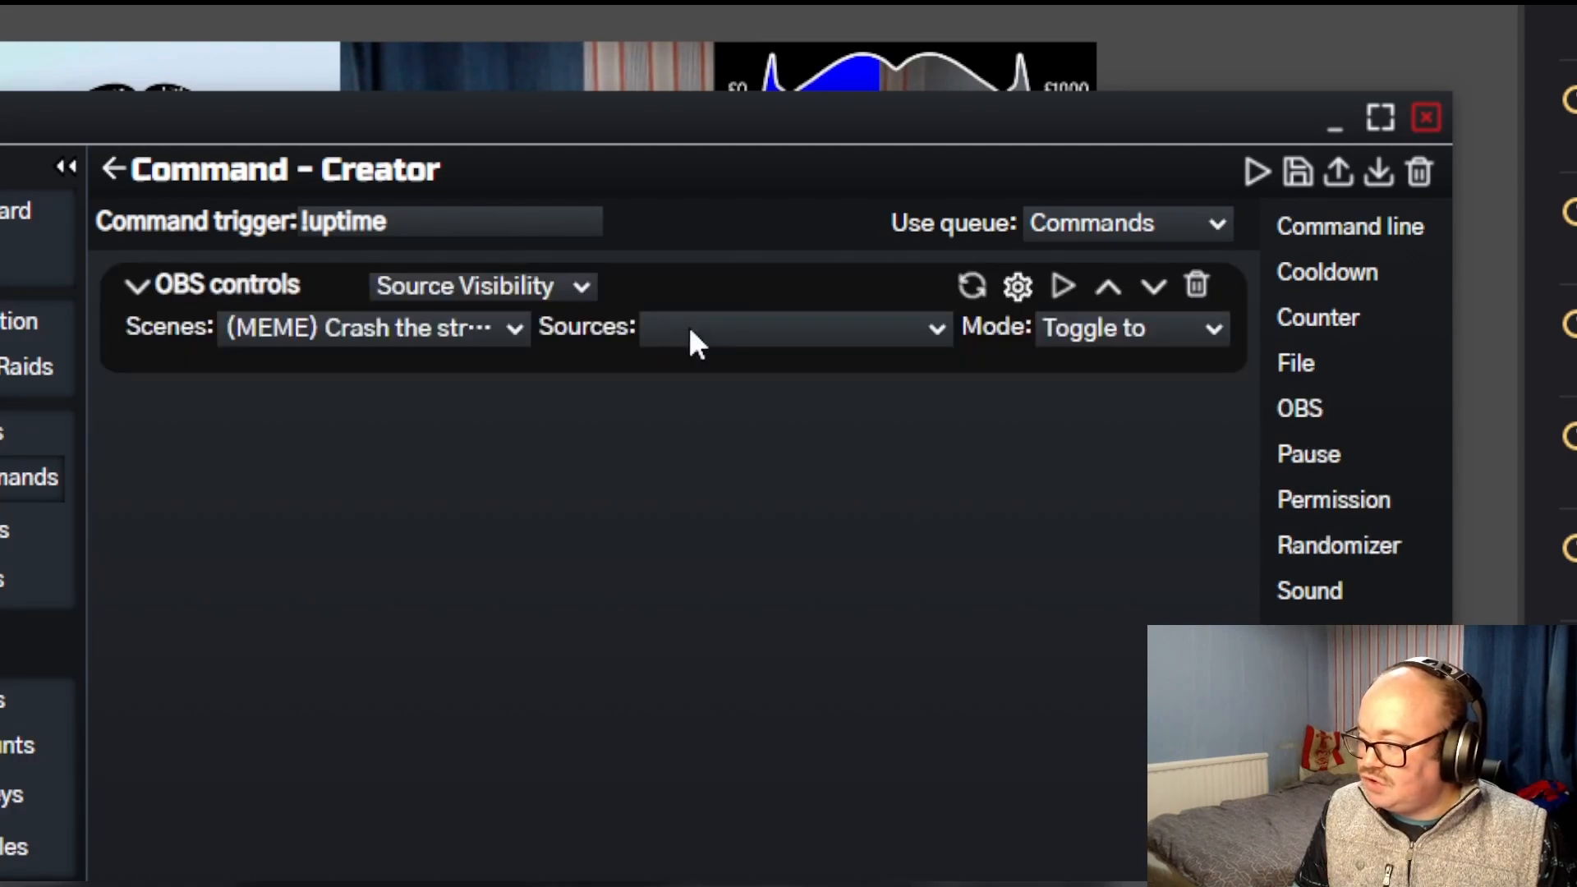
pyautogui.click(470, 288)
pyautogui.click(470, 291)
# Choose the Just chatting scene and its uptime source for the source visibility action.
pyautogui.click(475, 333)
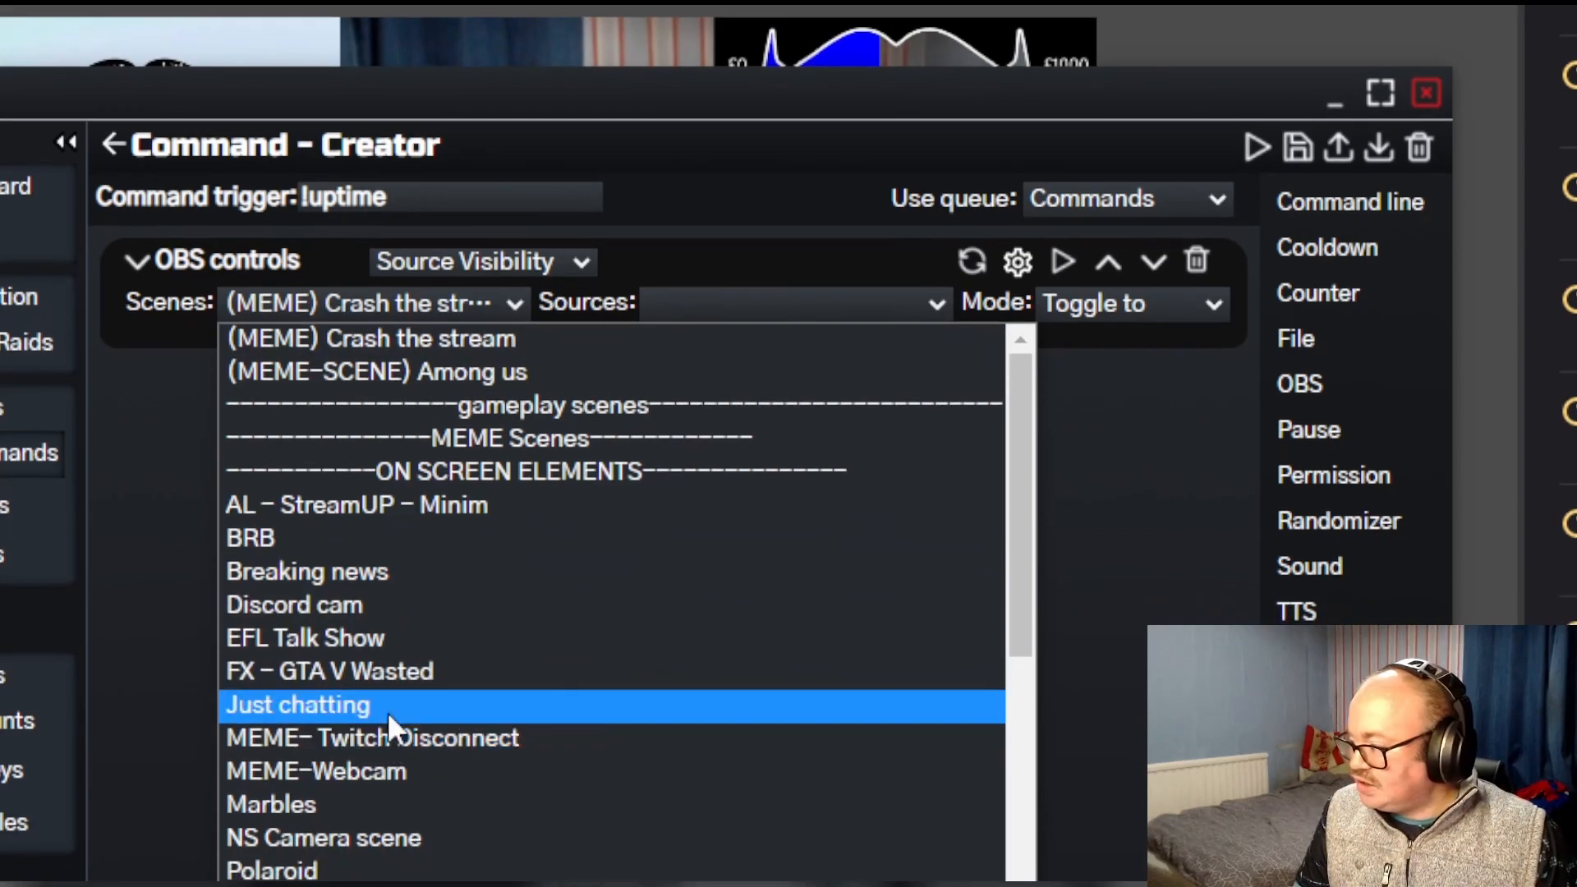
pyautogui.click(387, 731)
pyautogui.click(747, 329)
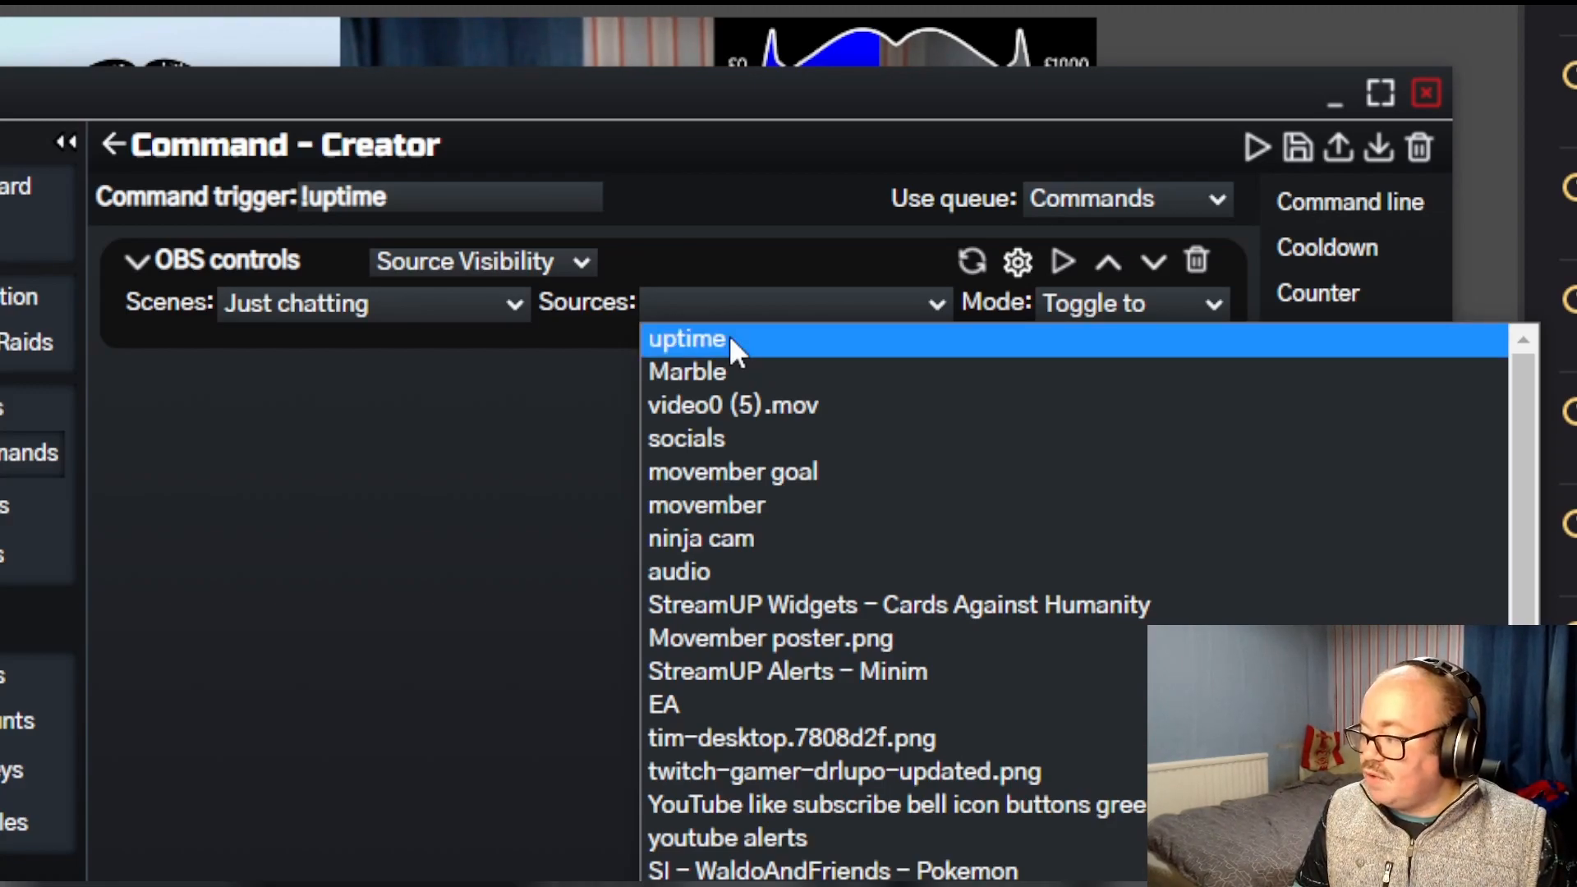
pyautogui.click(727, 338)
# Set the mode to Toggle->Back with a toggle back after 15 seconds, and save the !uptime command.
pyautogui.click(1156, 308)
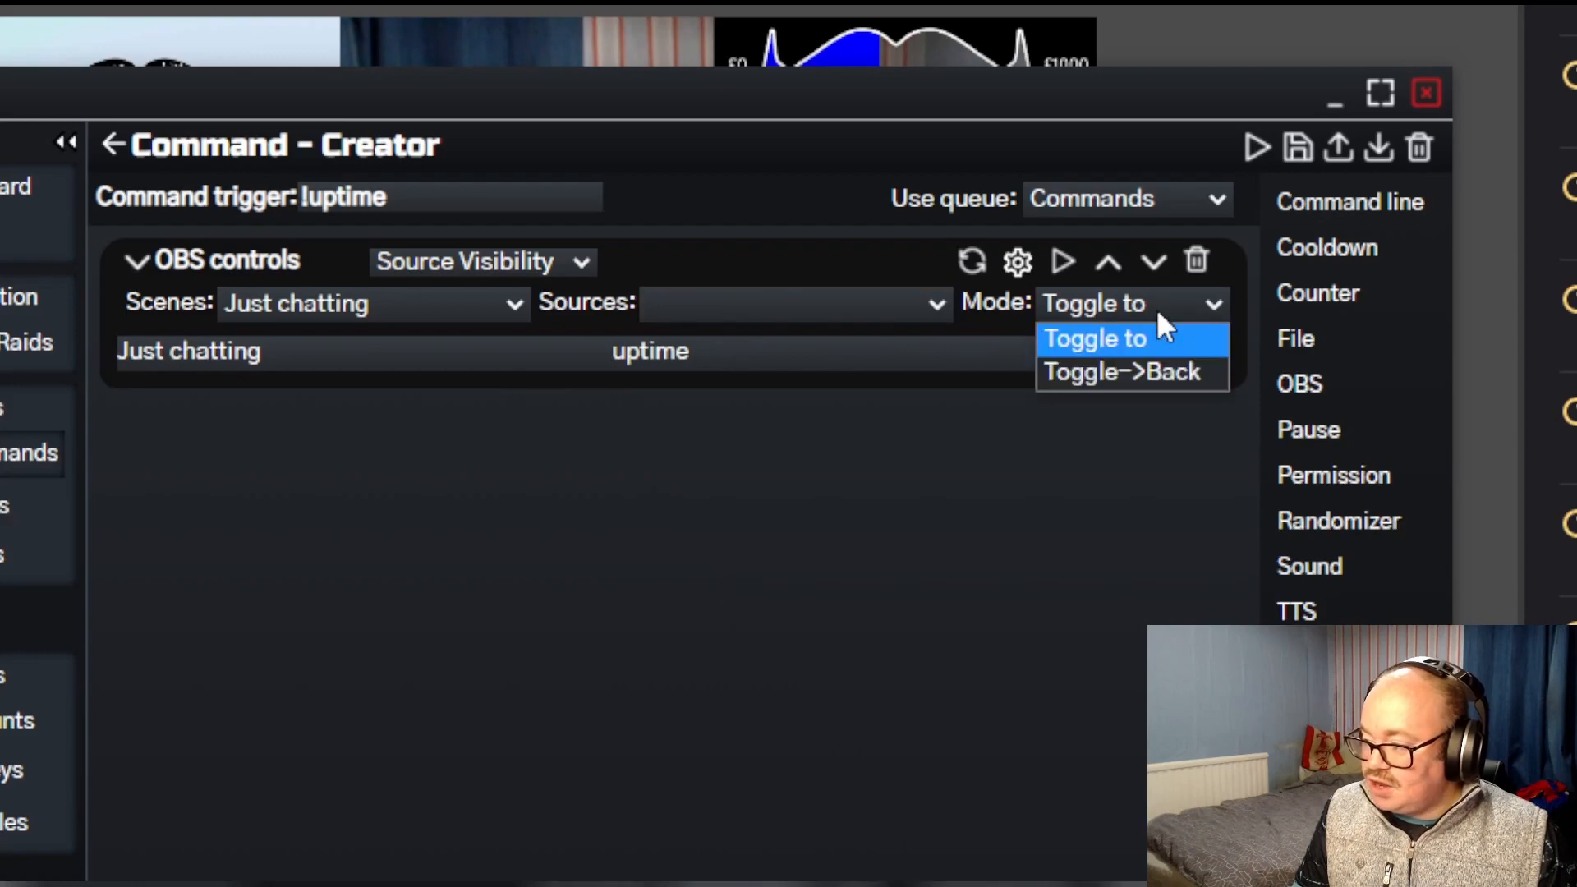
pyautogui.click(1142, 377)
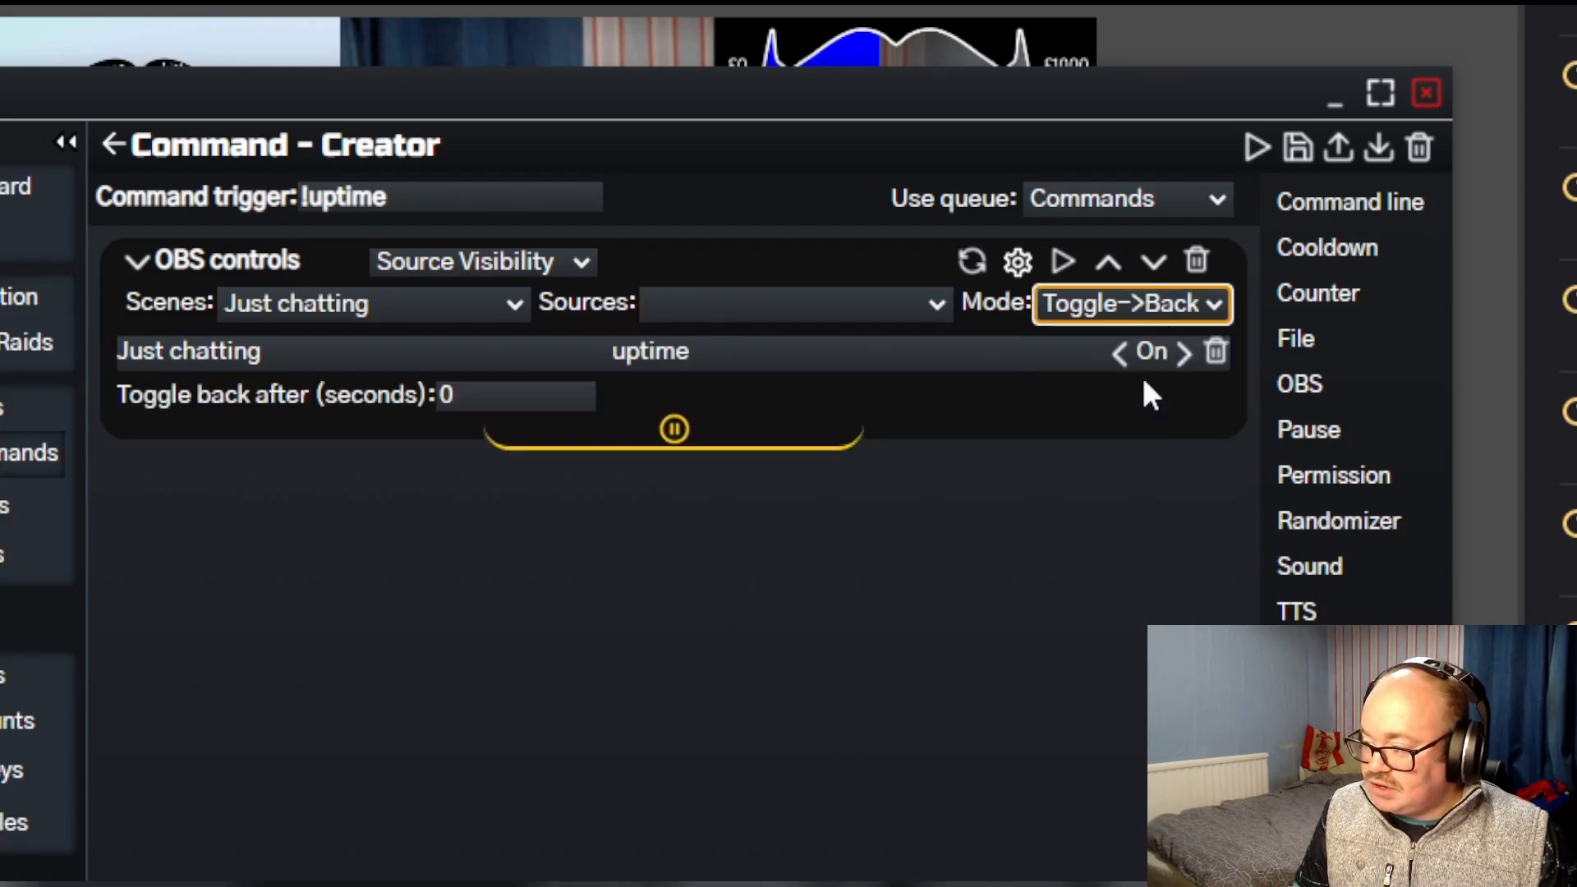
pyautogui.click(533, 397)
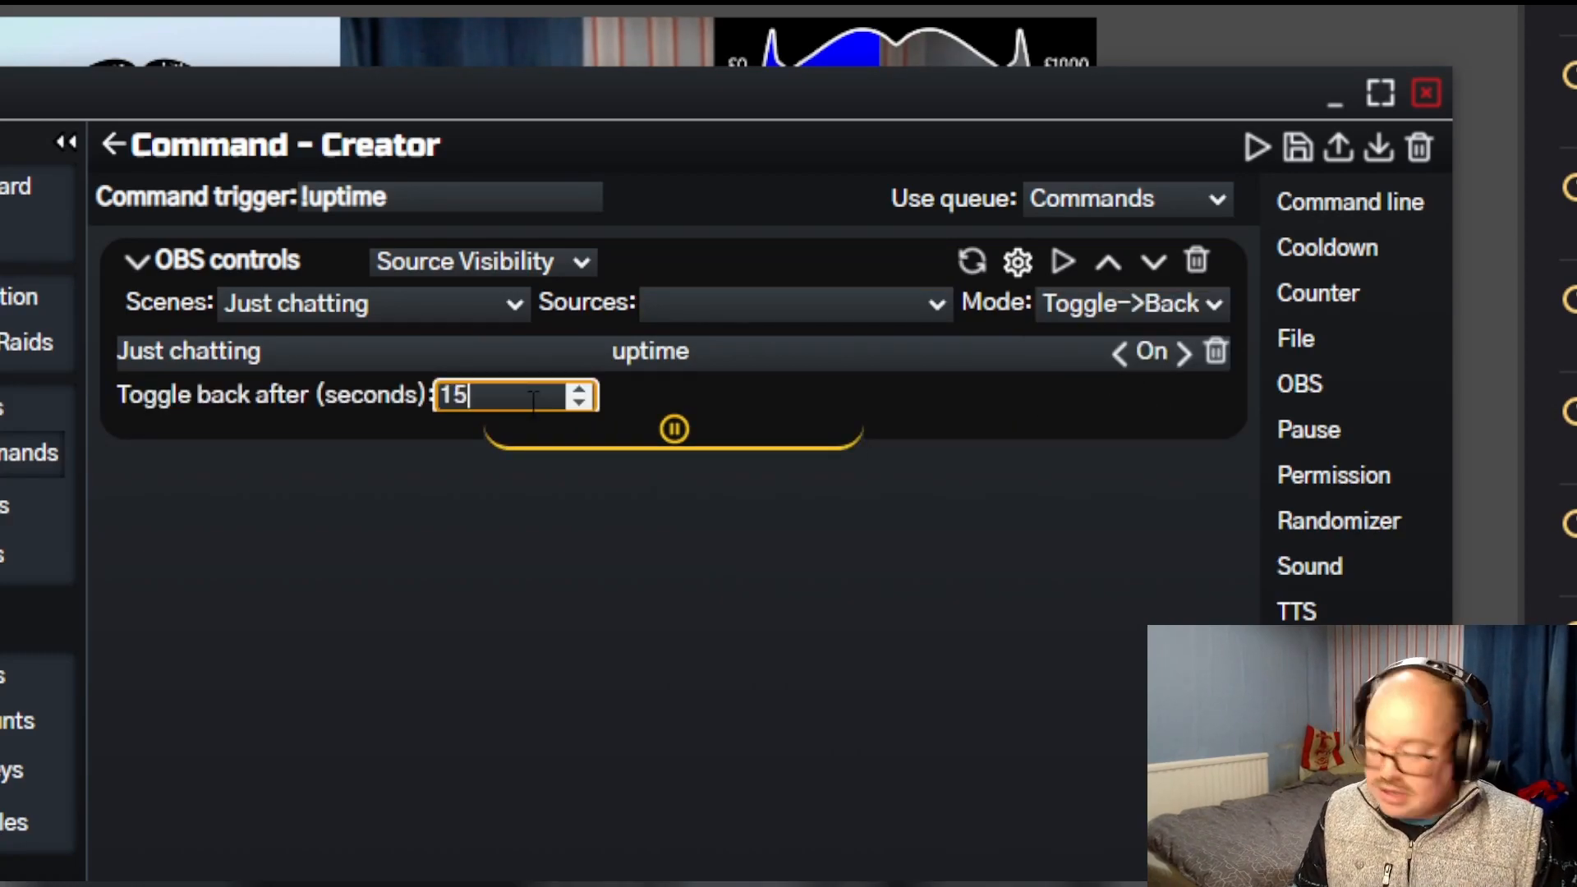
pyautogui.click(1315, 169)
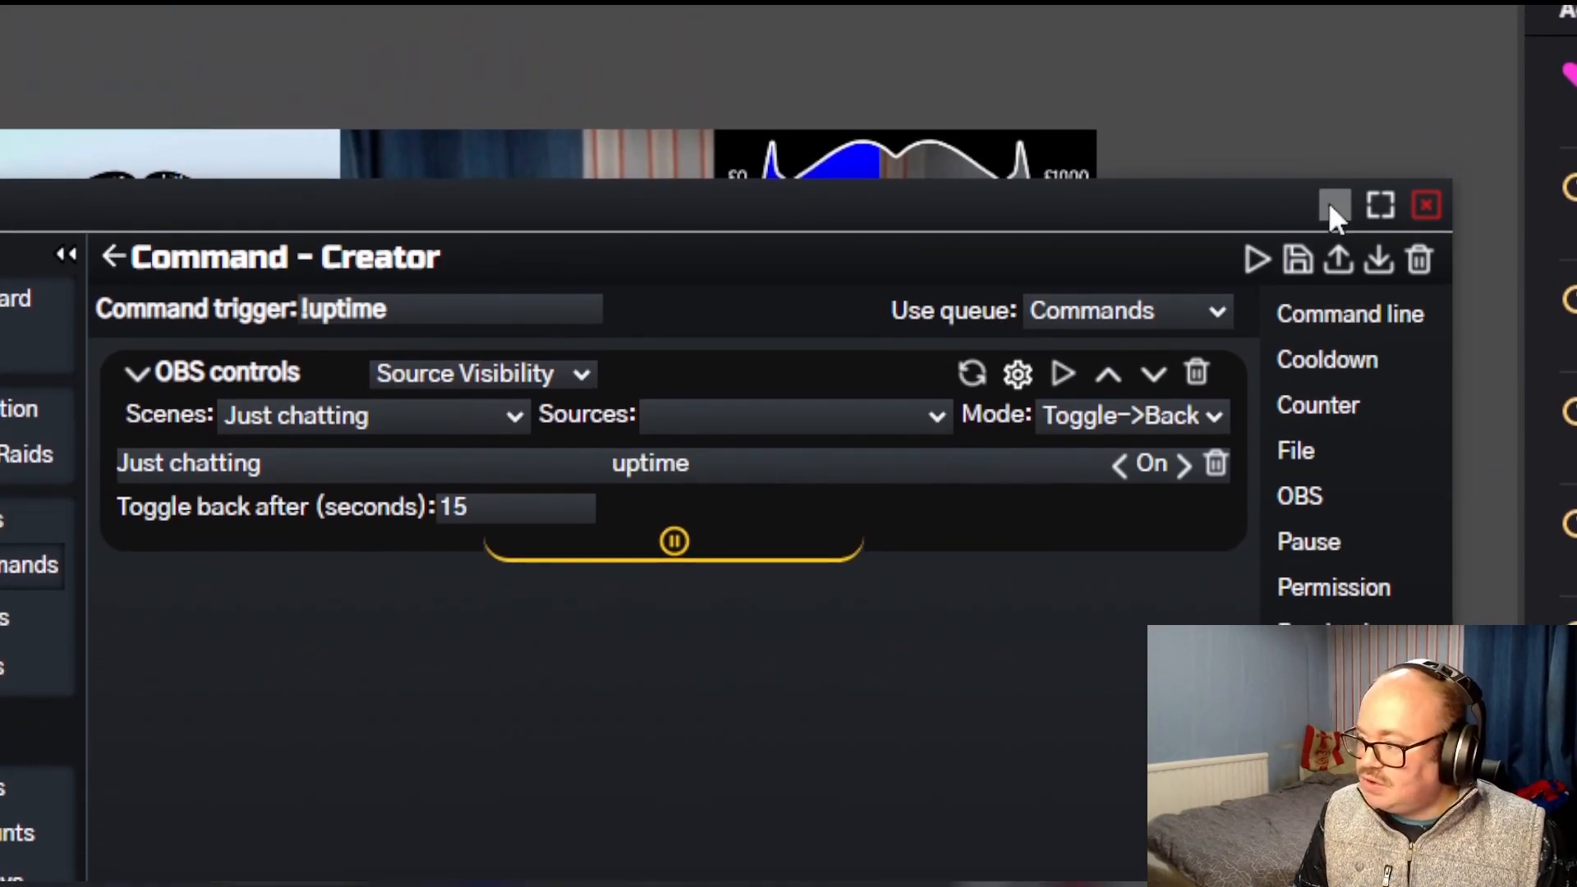
# Return to OBS, hide the uptime source, and send !uptime in the Twitch chat to test the command.
pyautogui.click(1335, 205)
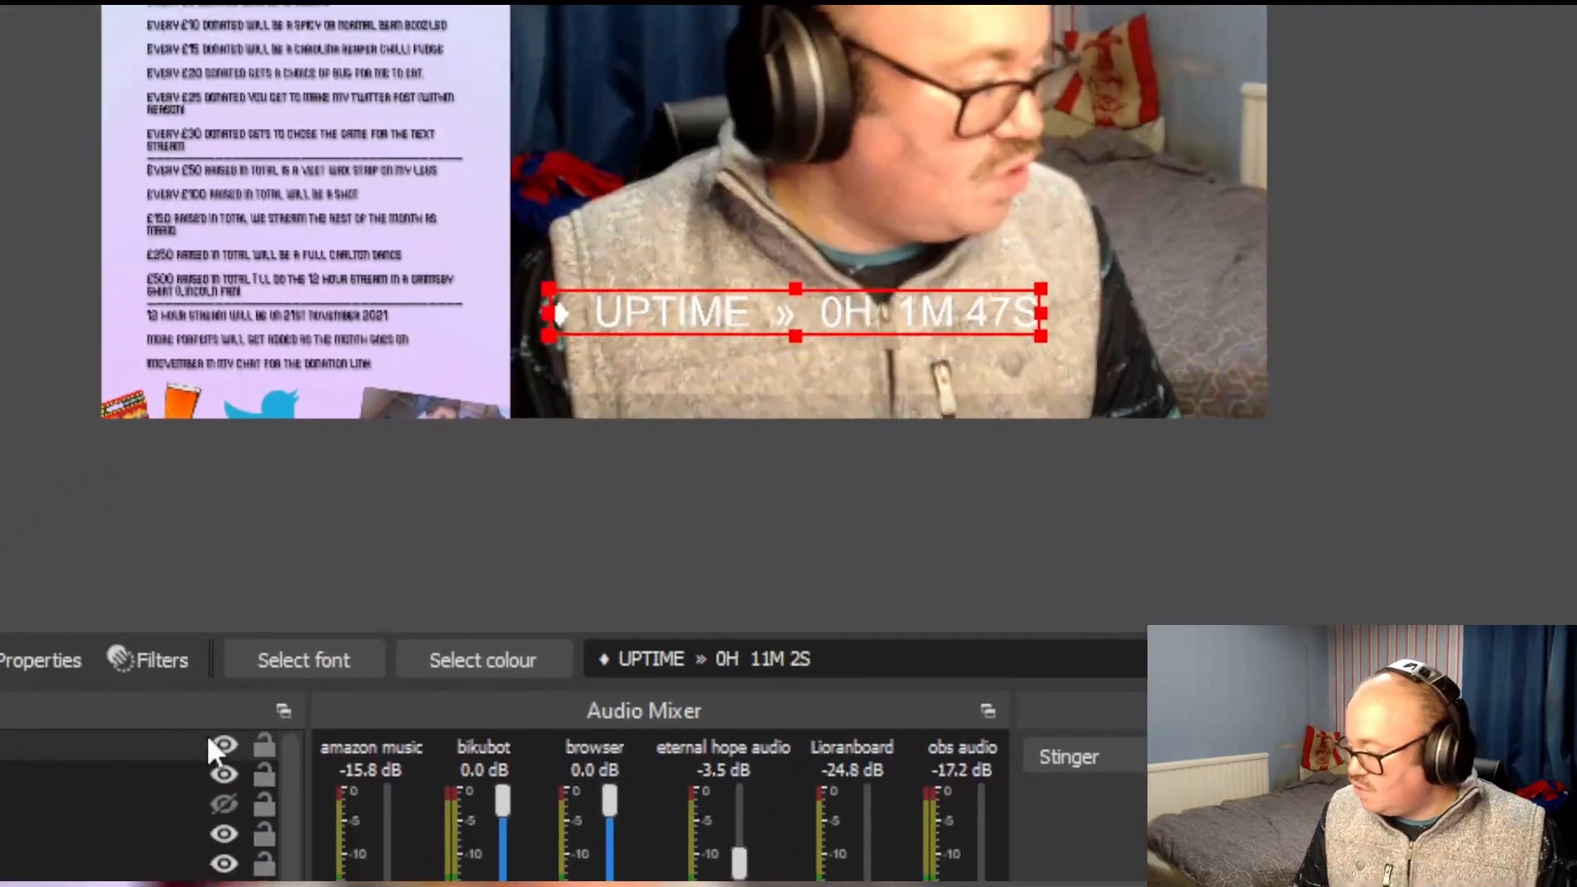
pyautogui.click(226, 740)
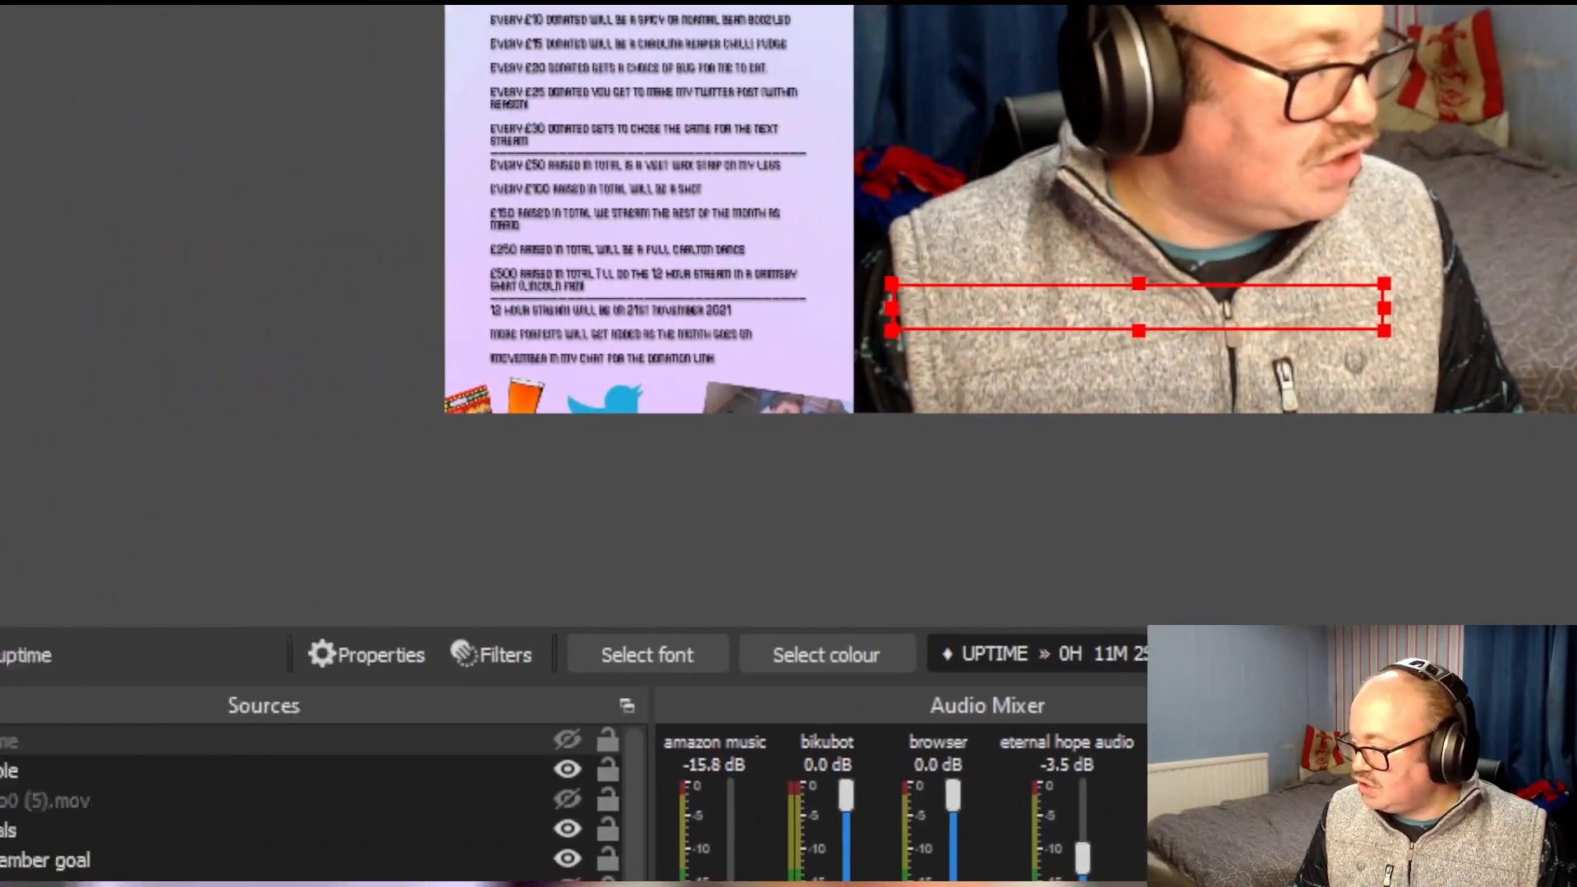
pyautogui.click(136, 565)
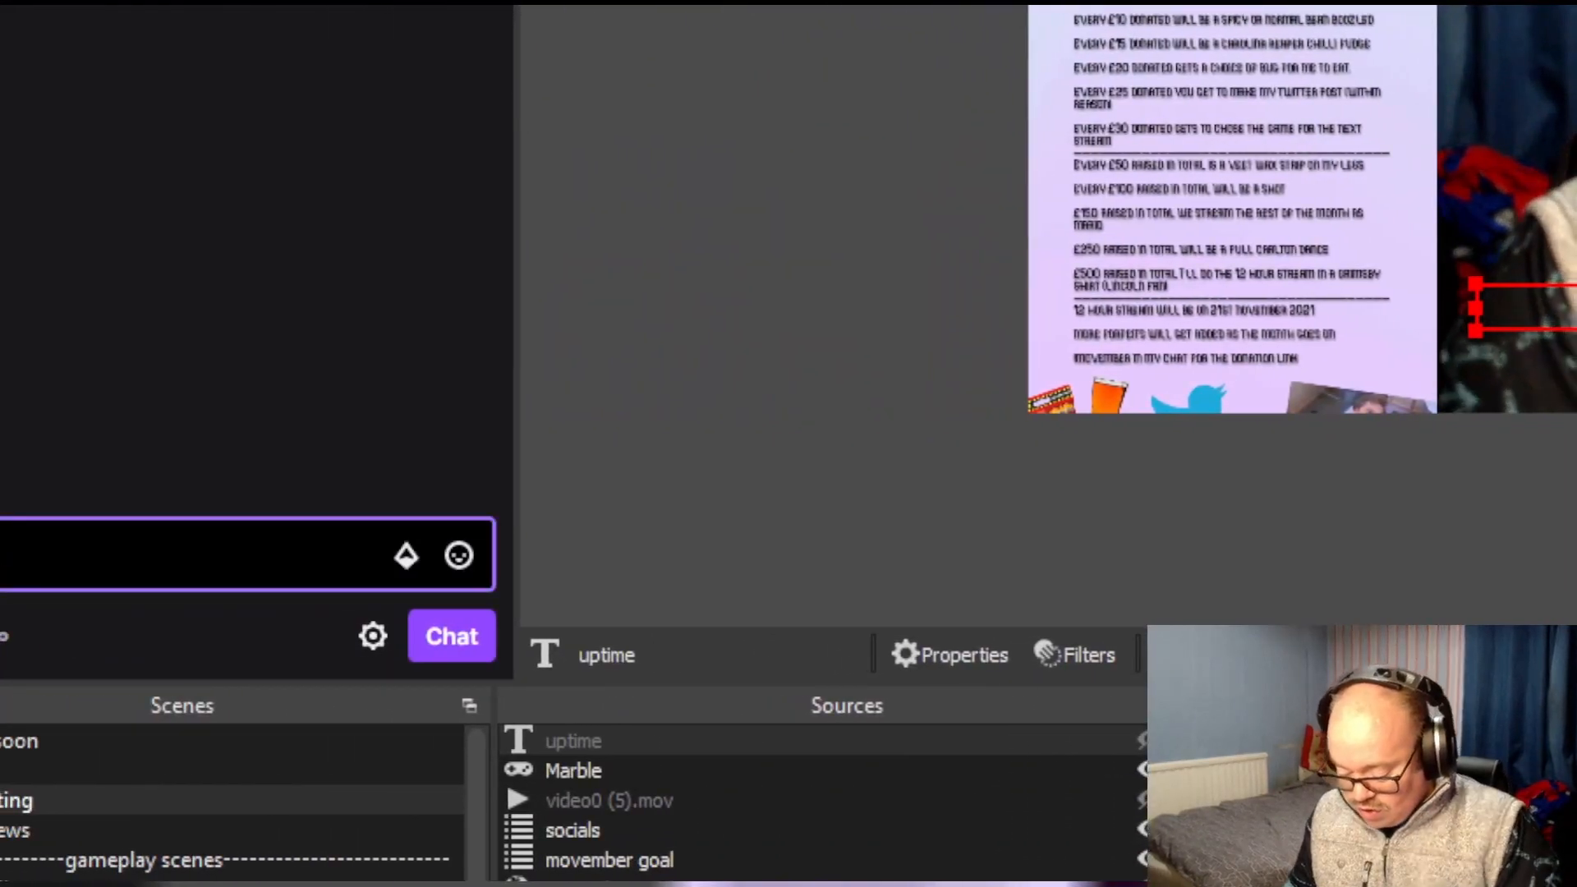
pyautogui.write('lu')
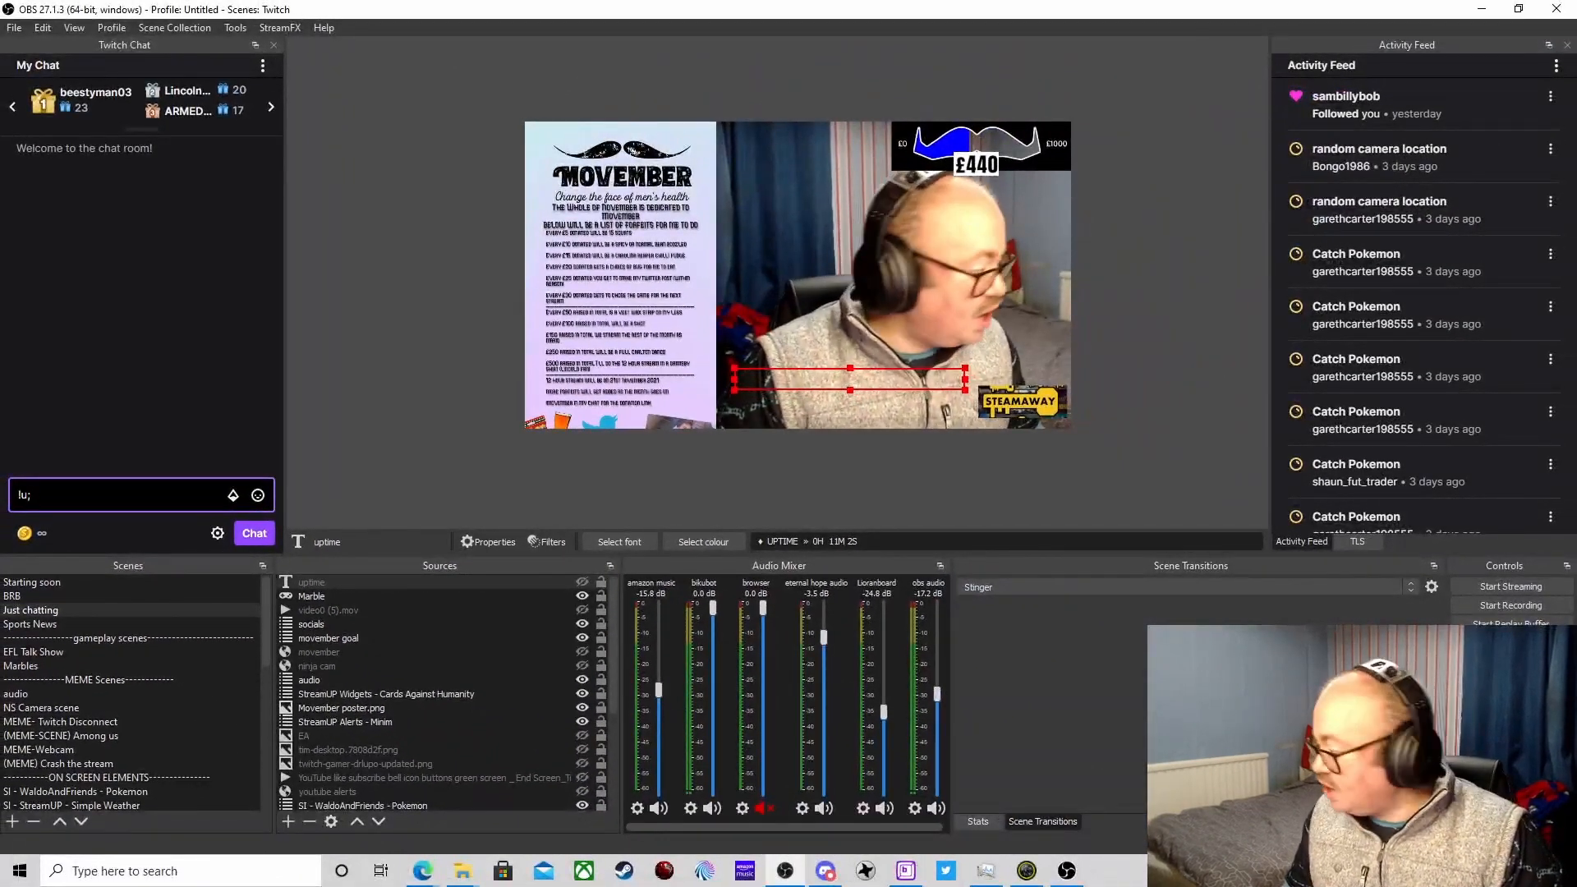
pyautogui.write('pime')
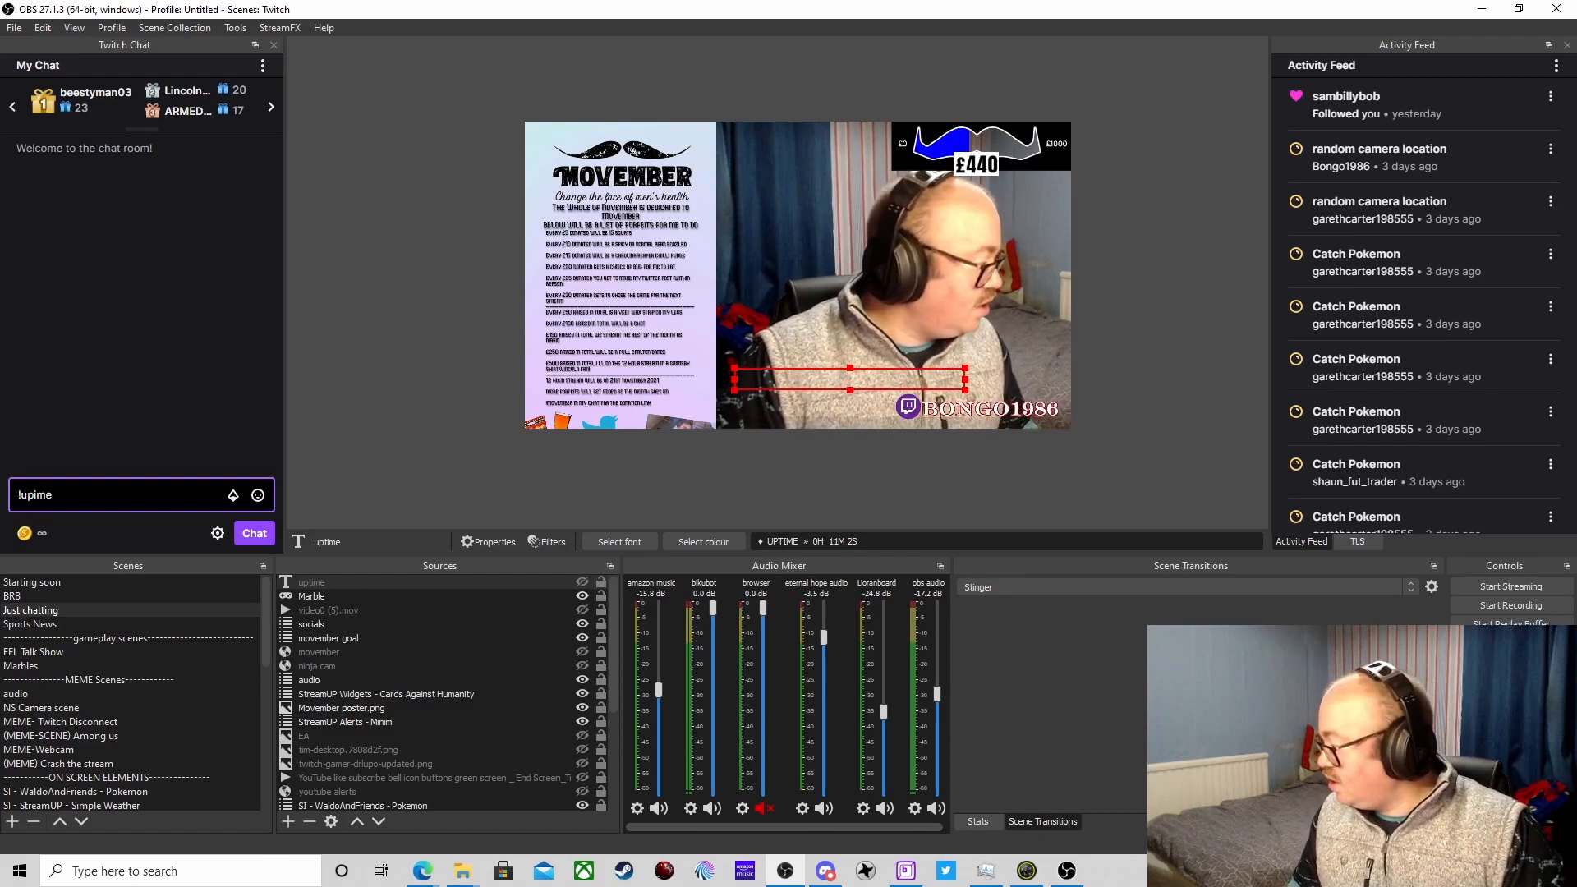
pyautogui.press('BackSpace')
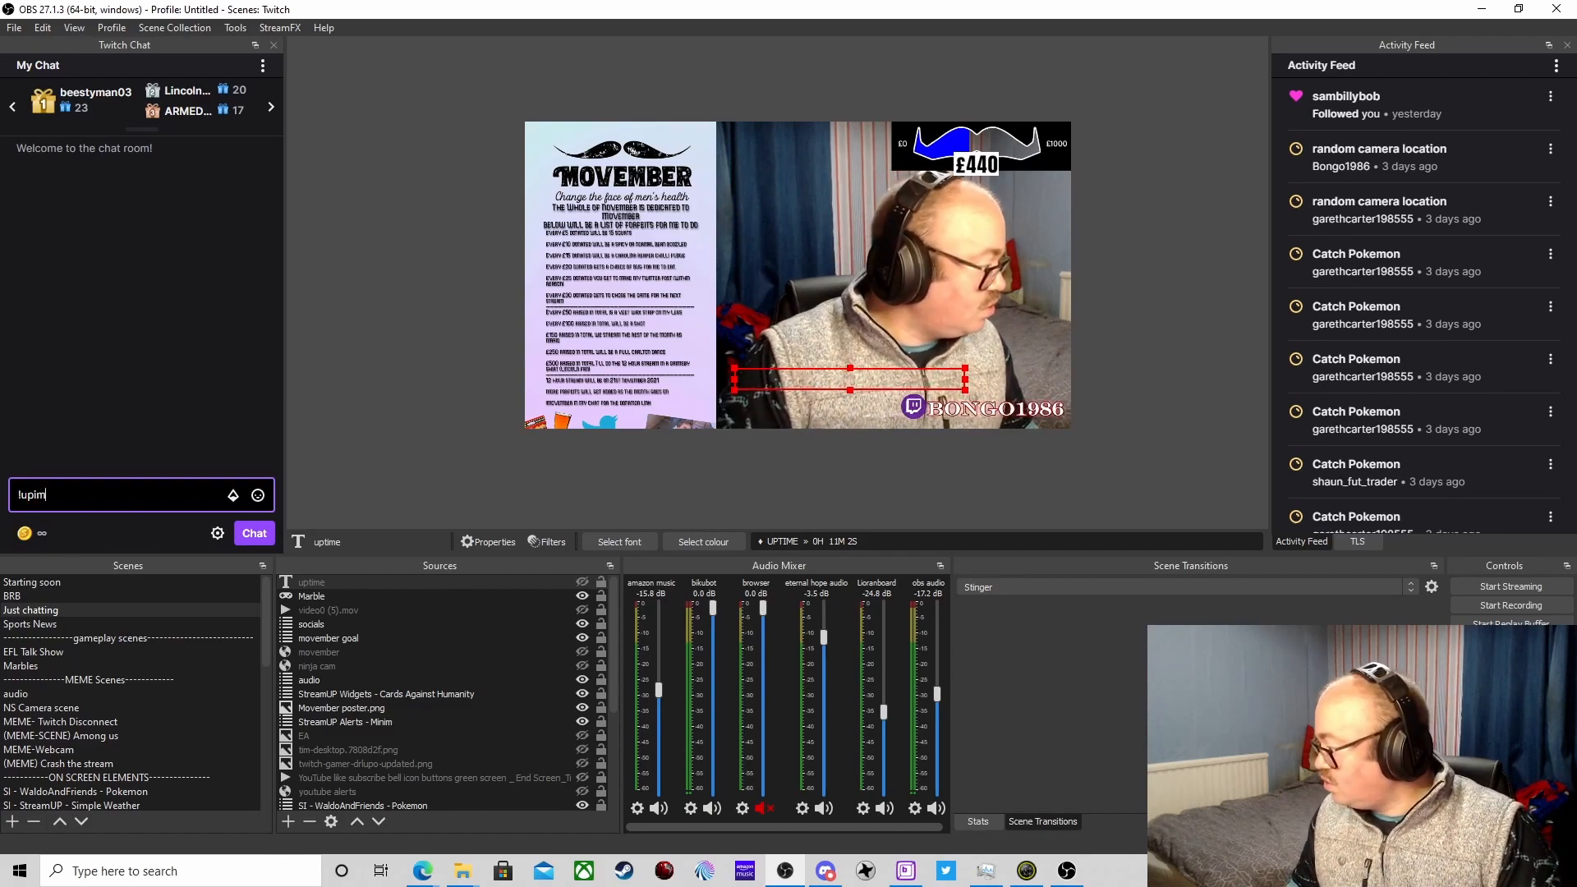
pyautogui.write('time')
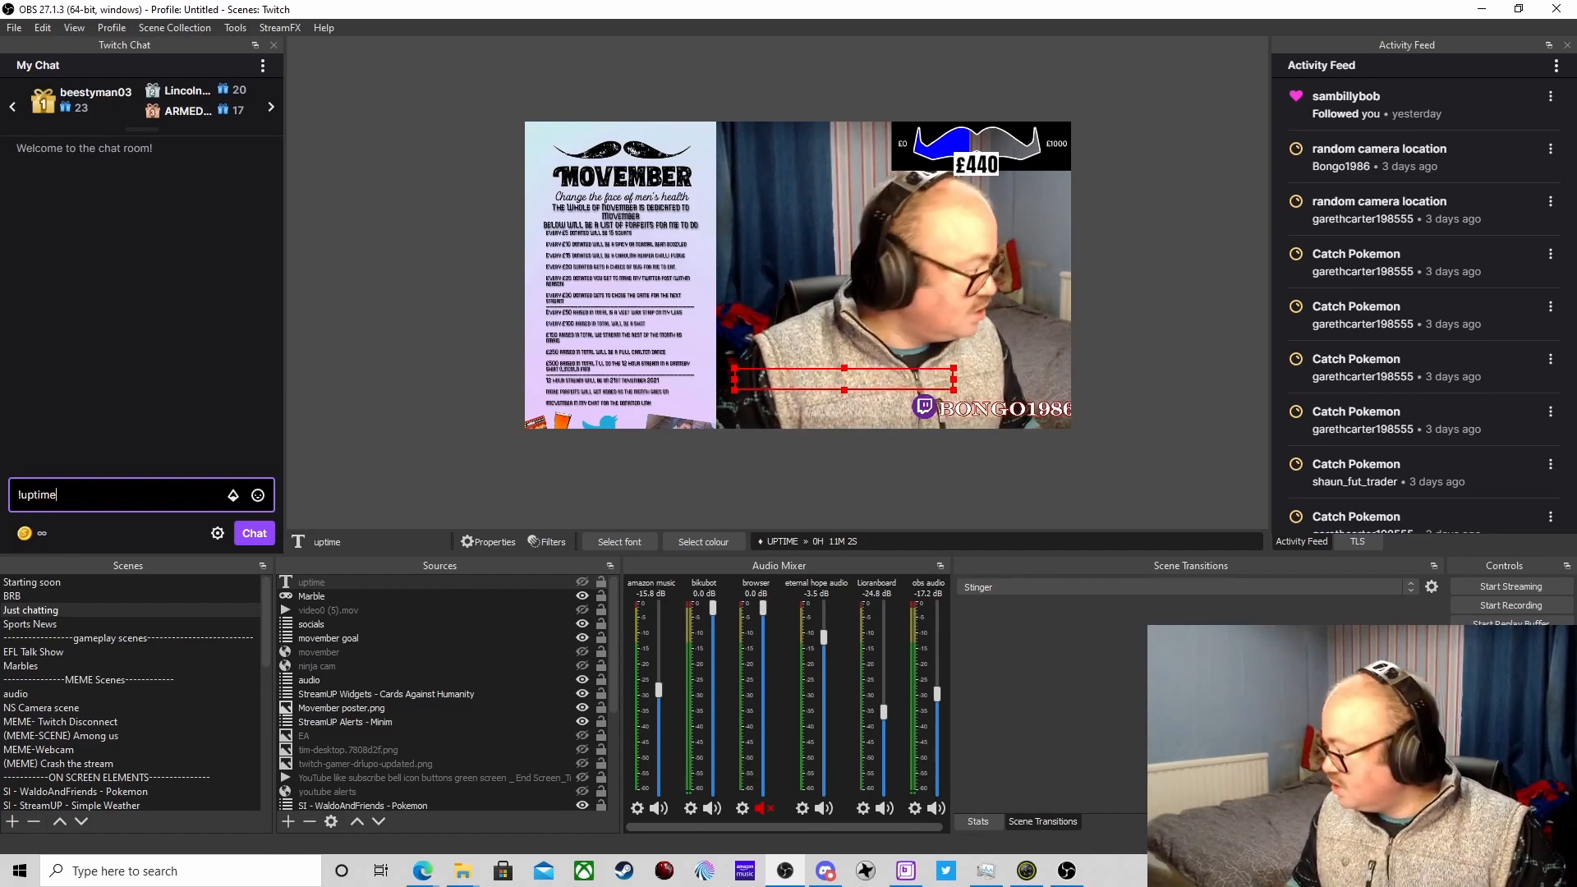
pyautogui.press('Return')
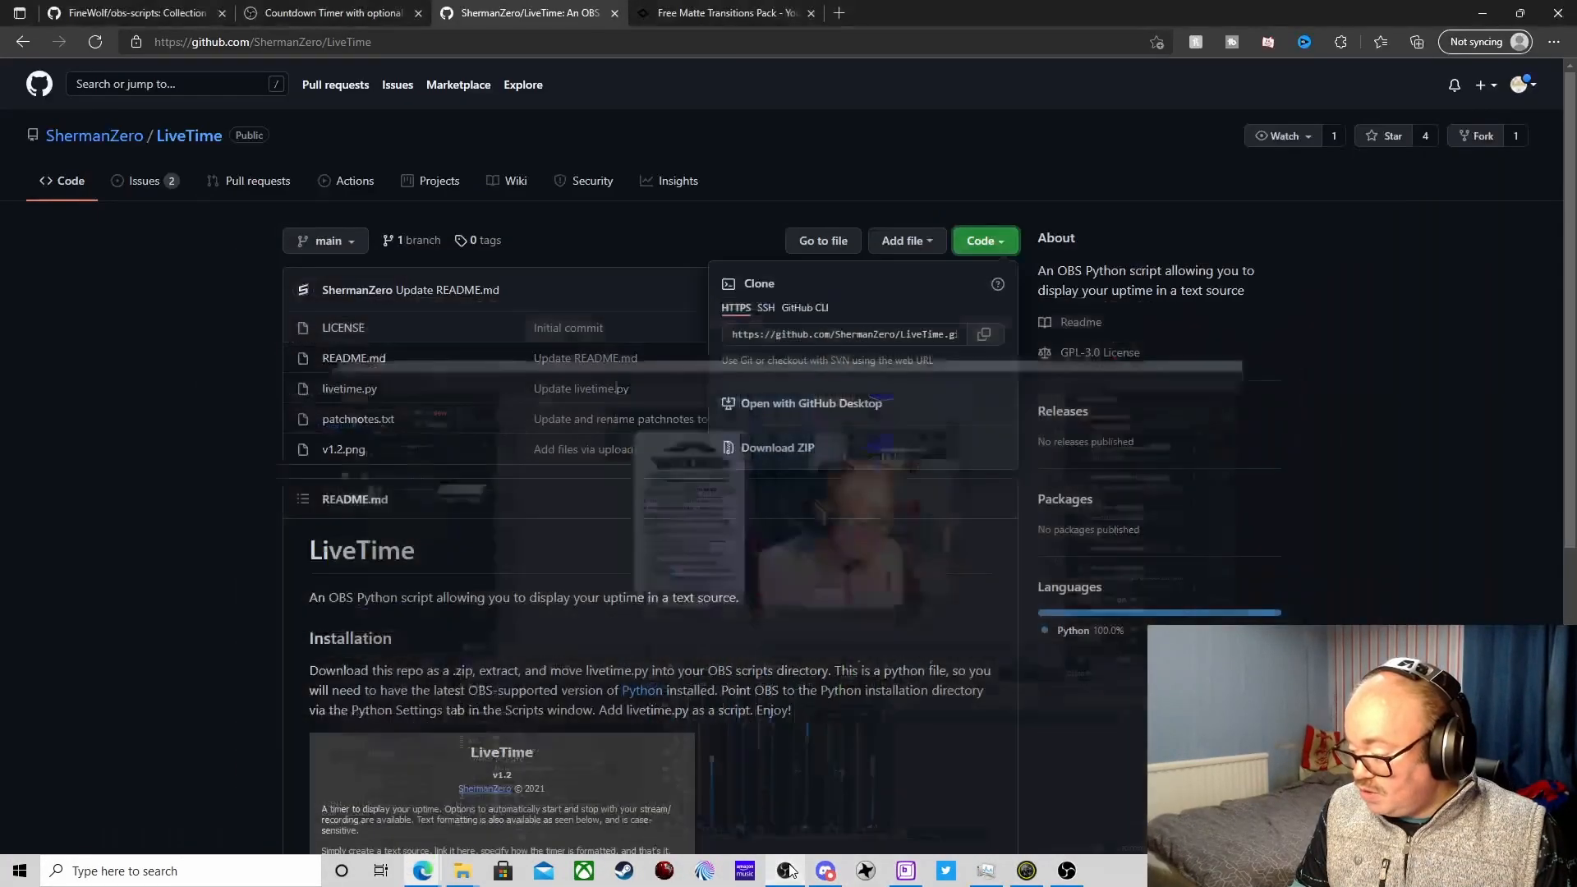
# Review the livetime.py settings in the OBS Scripts window and the !uptime command in Bikubot, and return to OBS.
pyautogui.click(785, 870)
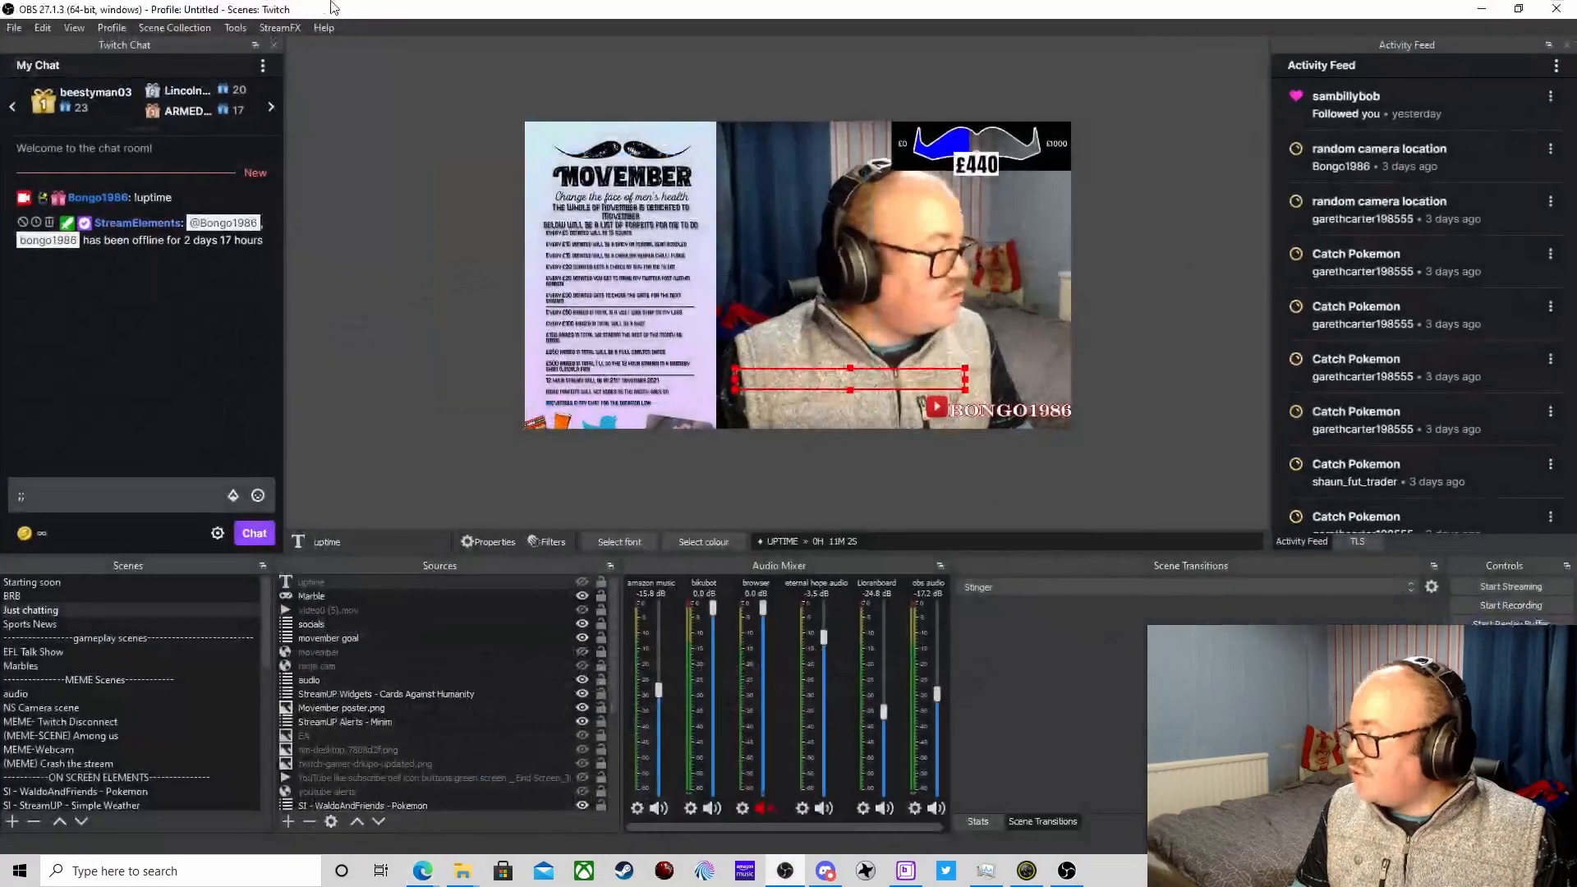
pyautogui.click(235, 27)
pyautogui.click(264, 163)
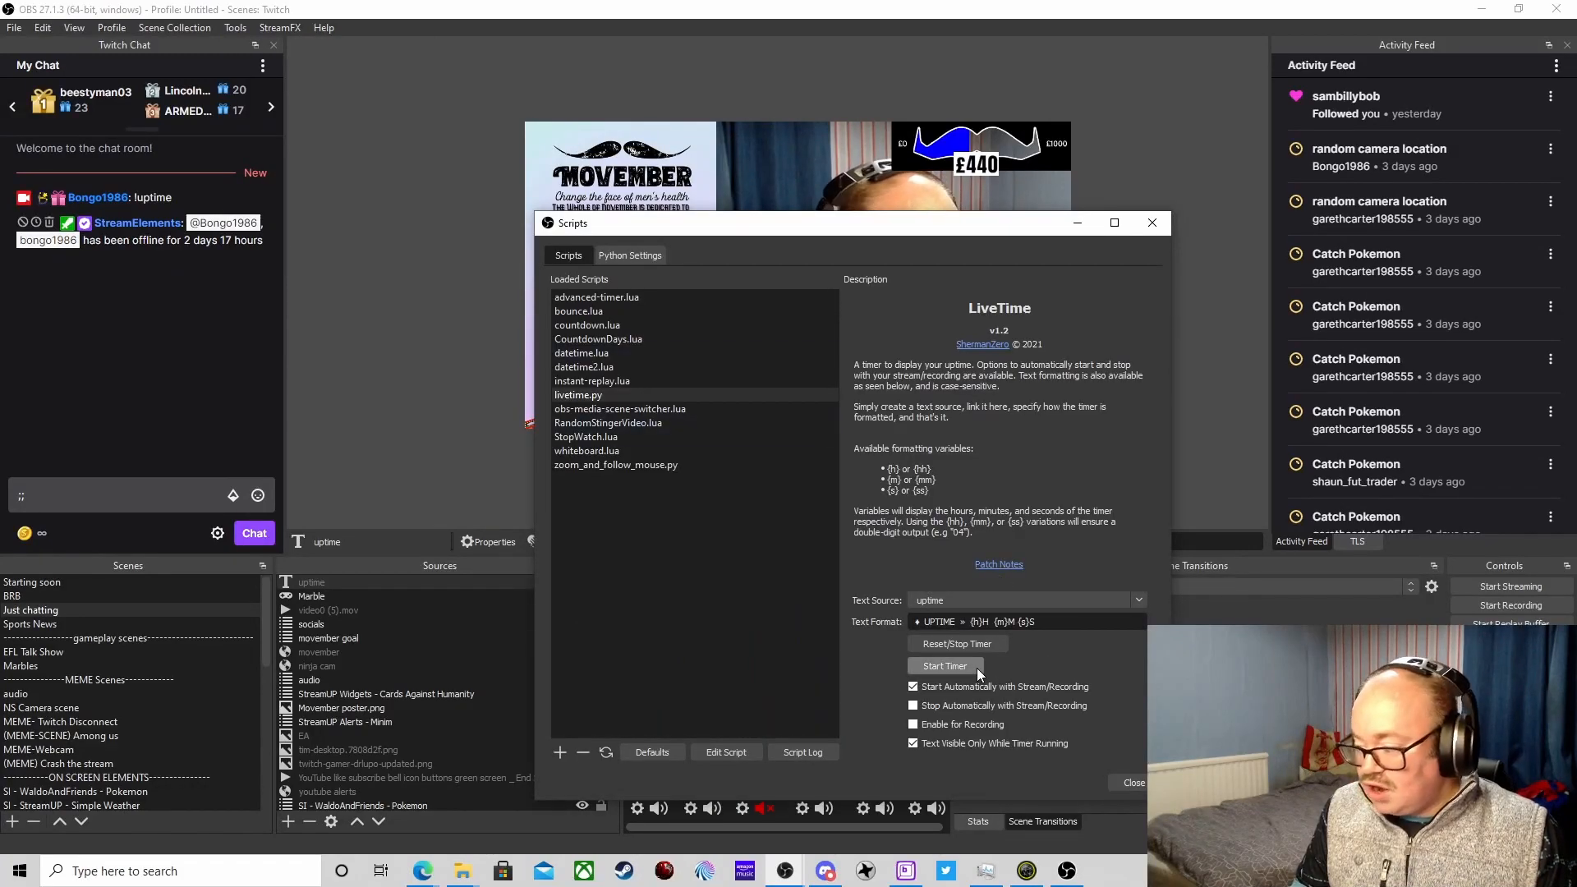
pyautogui.click(1135, 783)
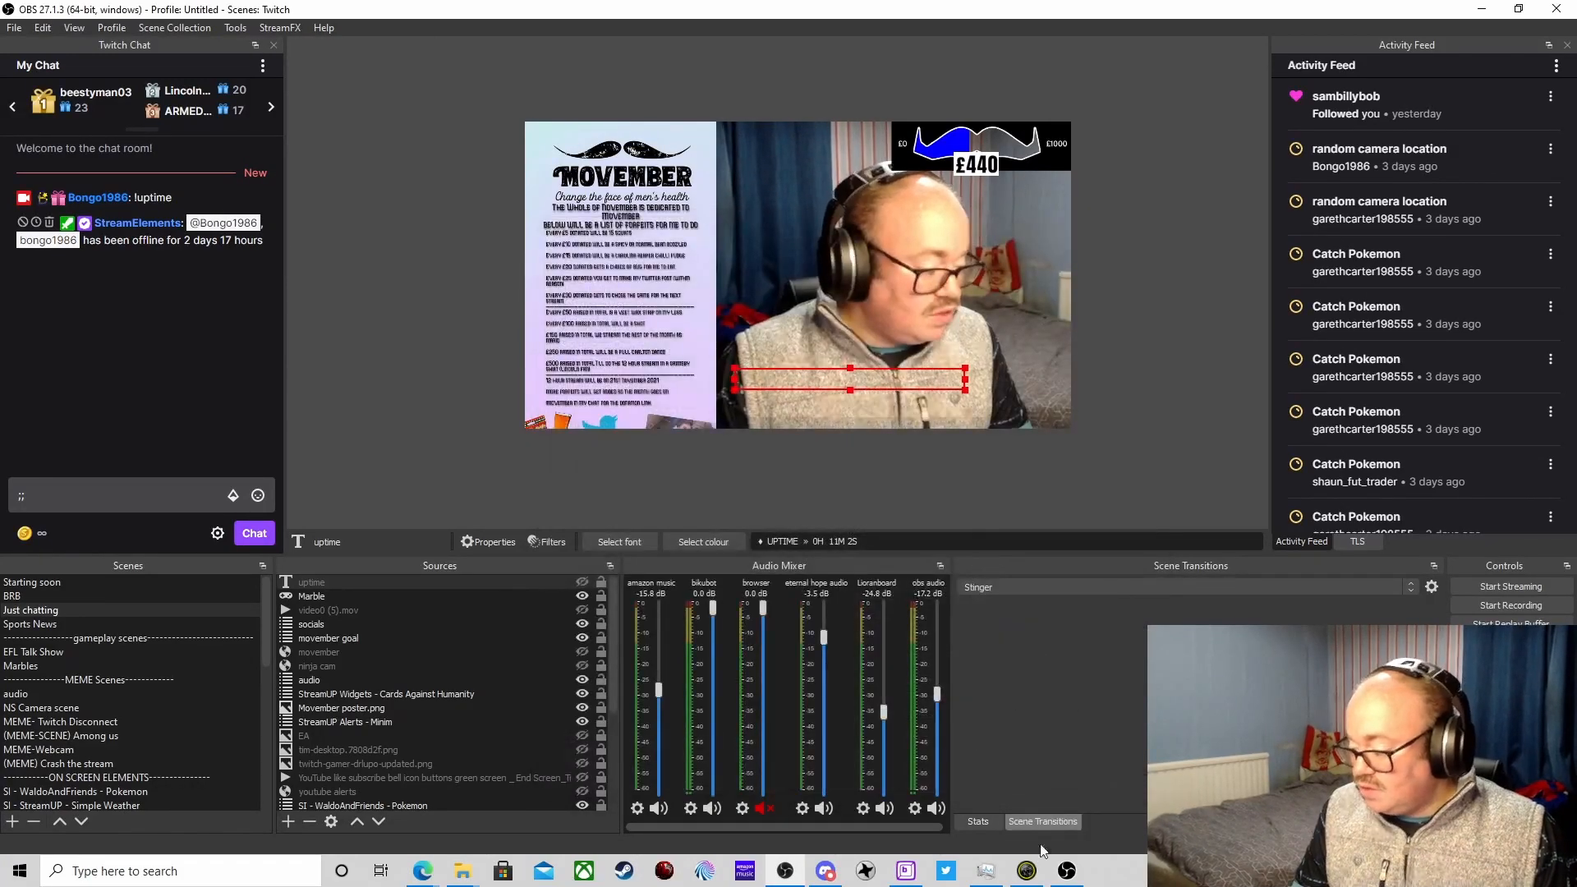
pyautogui.click(907, 871)
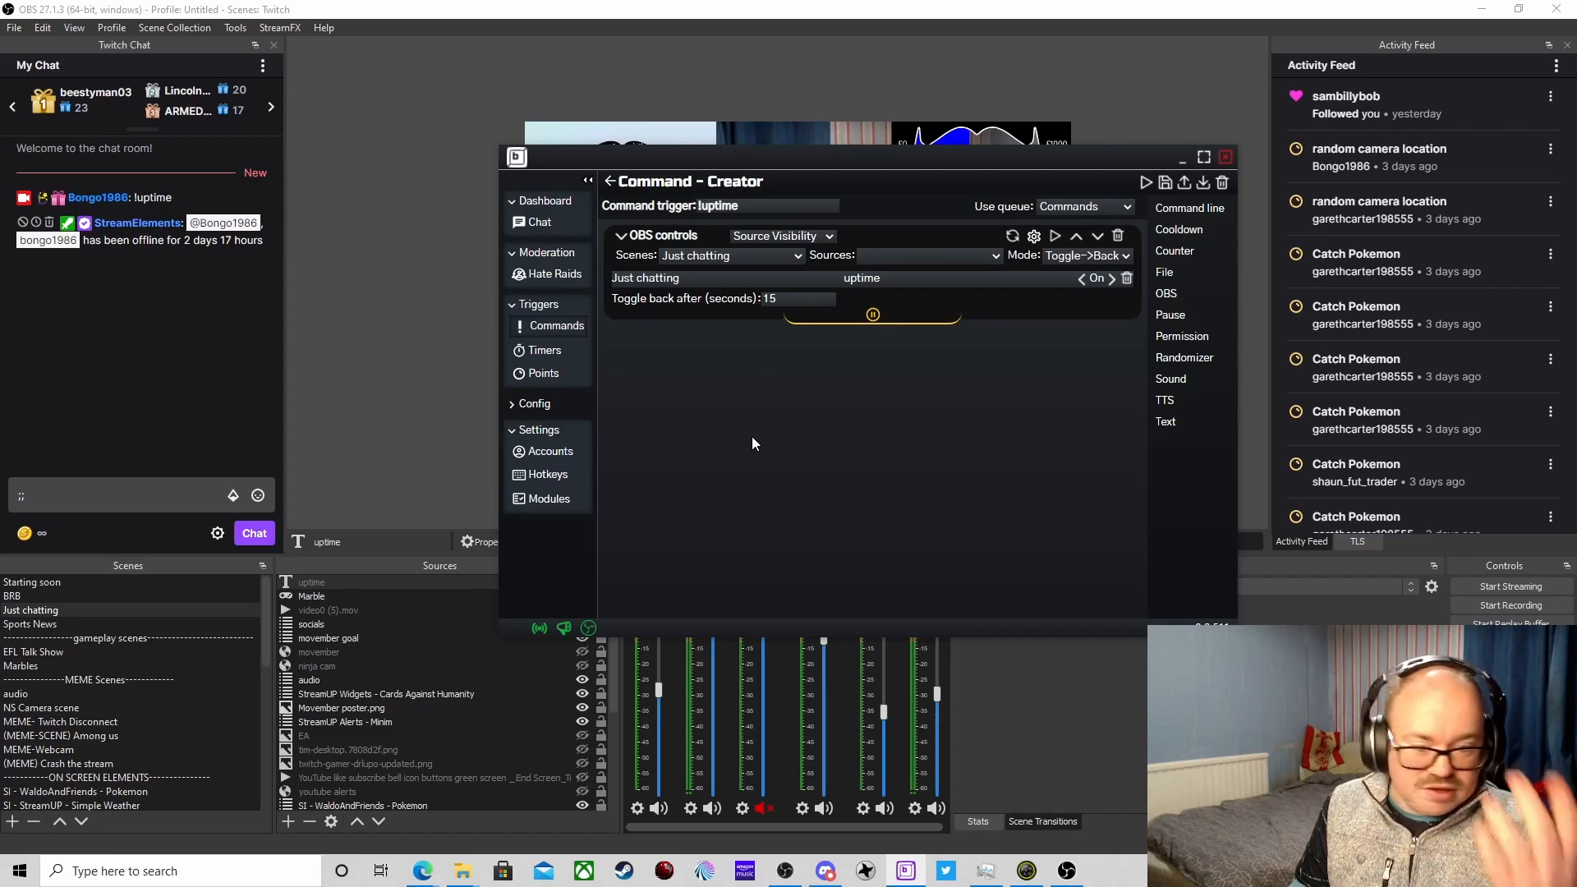
pyautogui.click(1183, 157)
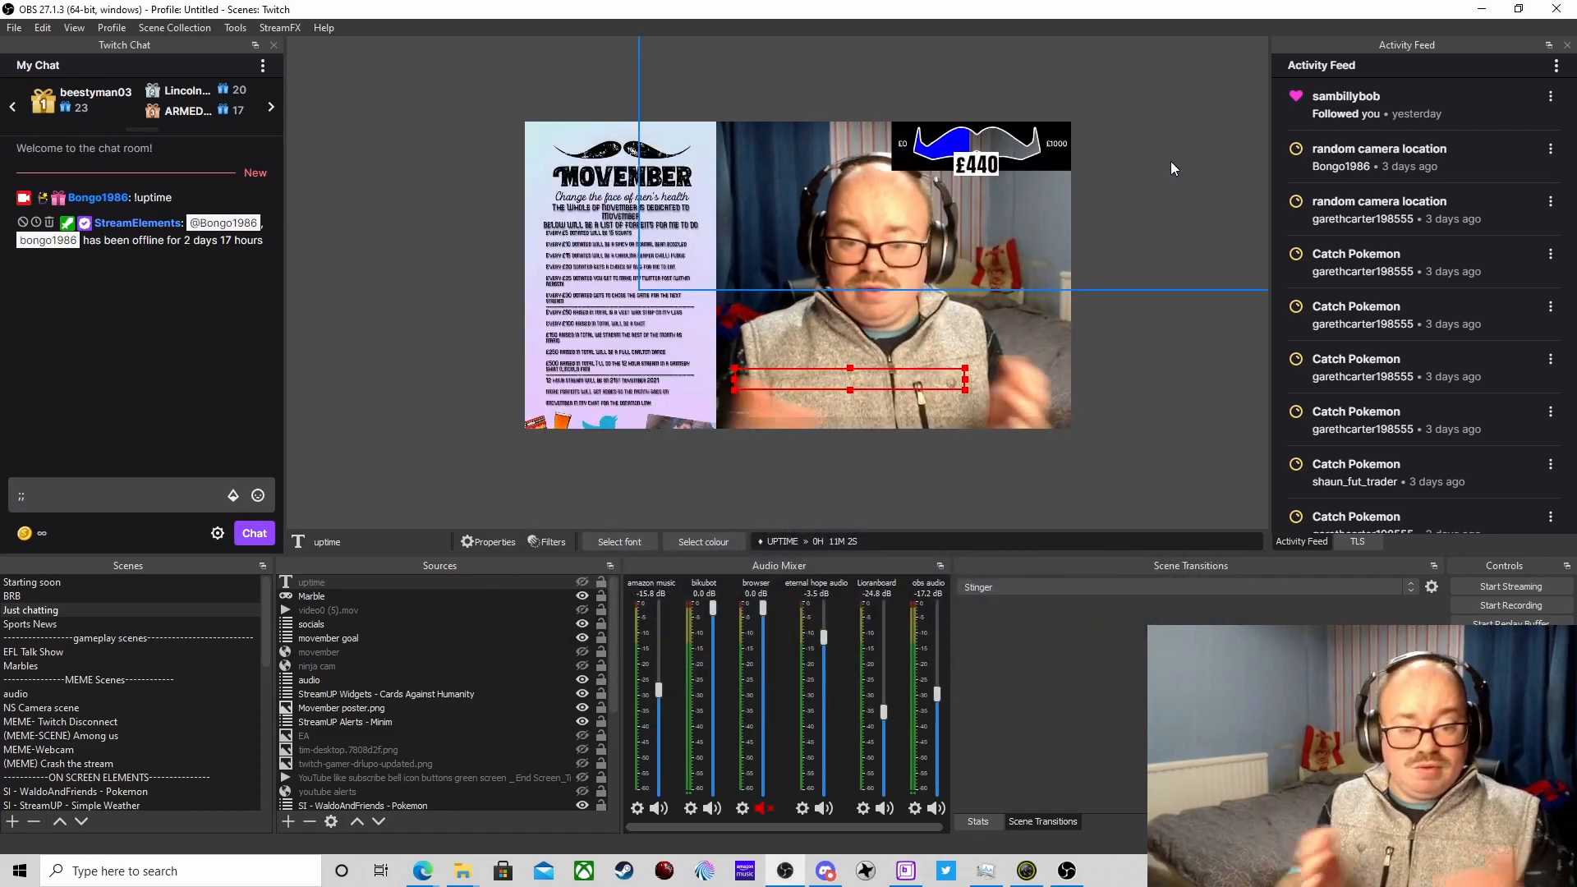